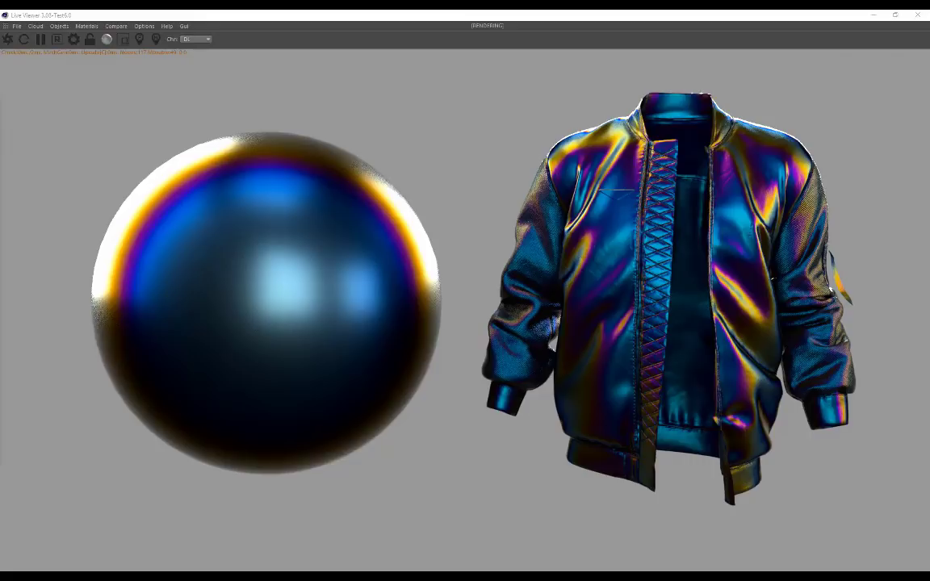
Step: Inspect the rendered iridescent sphere and jacket from another angle, and switch to the browser to view pearlescent paint reference images
{"action": "scroll", "coordinate": [517, 307], "scroll_direction": "up", "scroll_amount": 1}
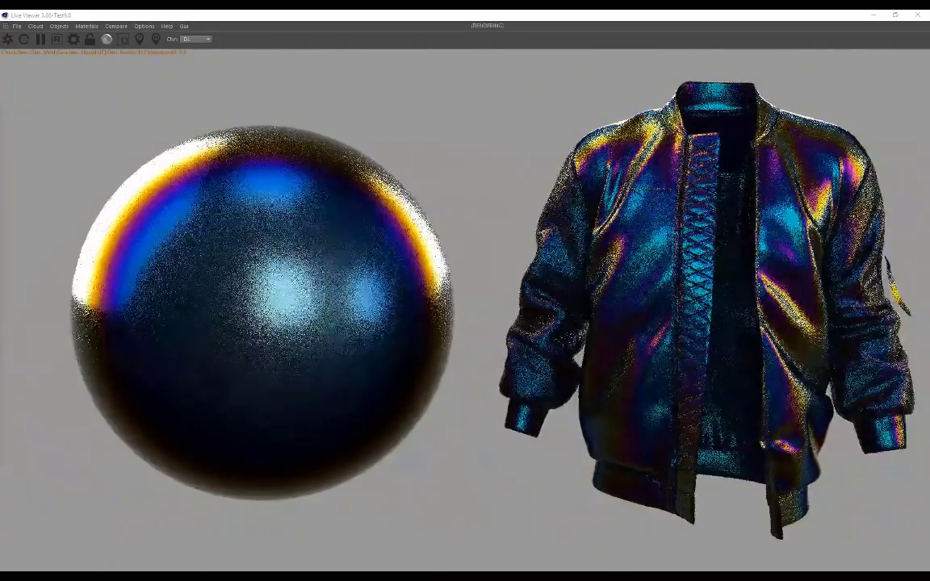
{"action": "left_click_drag", "start_coordinate": [517, 307], "coordinate": [460, 308]}
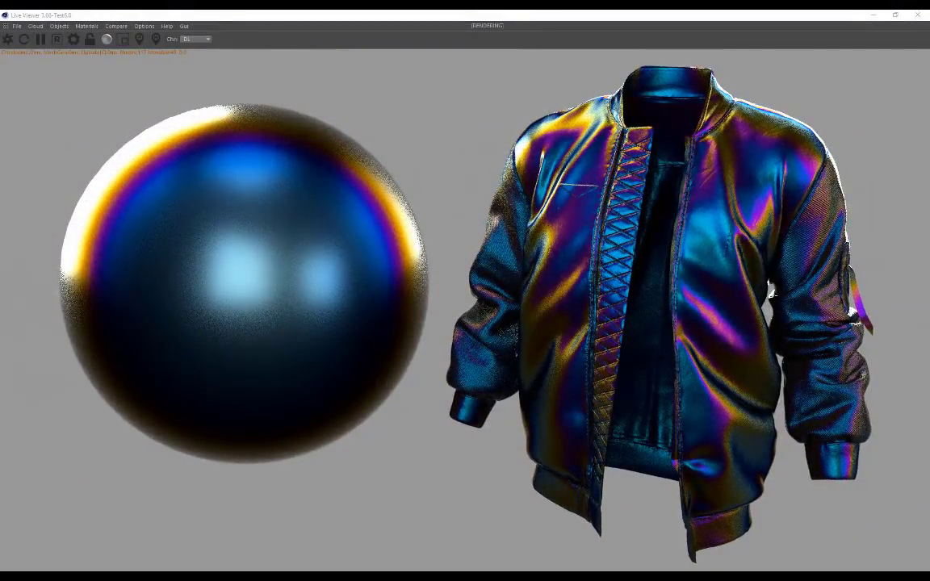
{"action": "mouse_move", "coordinate": [631, 575]}
{"action": "left_click", "coordinate": [674, 538]}
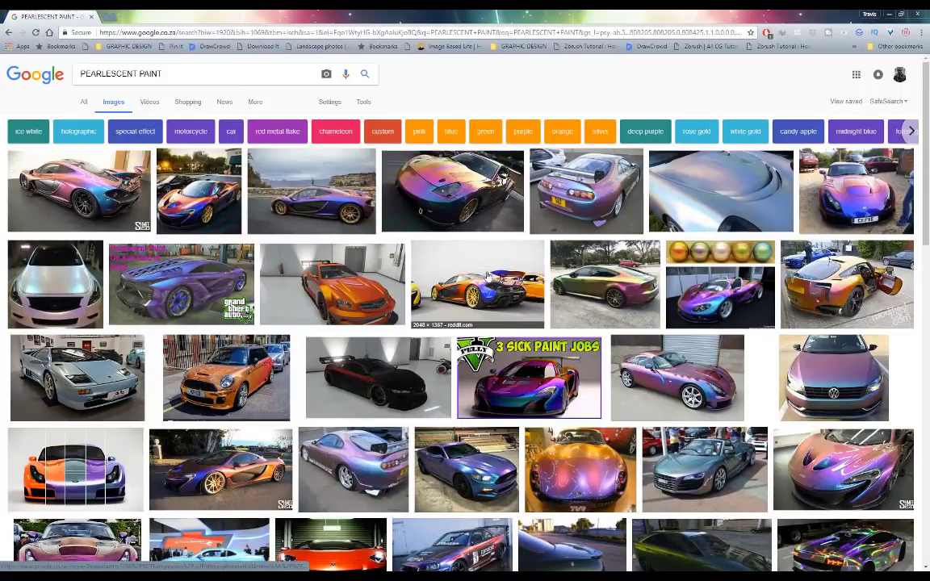
{"action": "left_click", "coordinate": [232, 196]}
{"action": "left_click", "coordinate": [315, 140]}
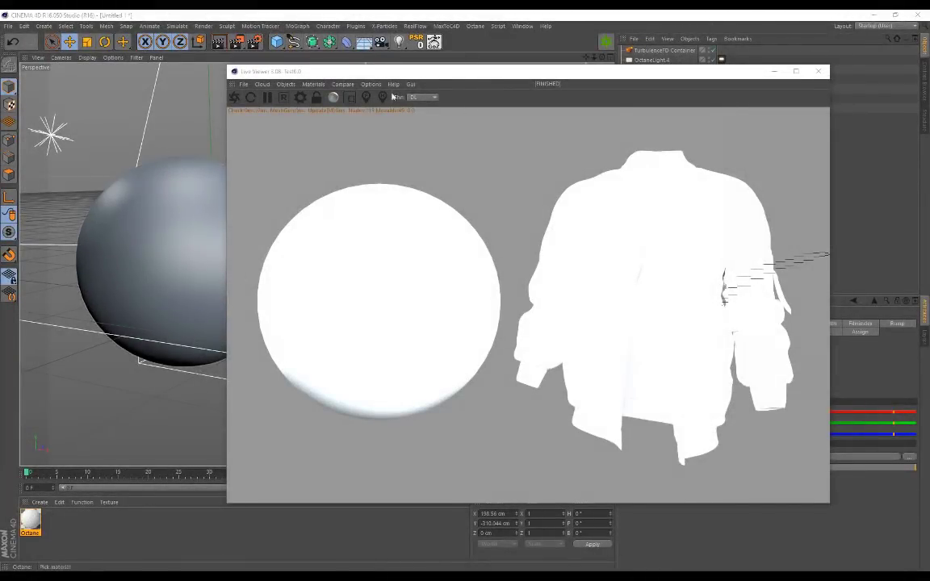
Step: Browse the oil slicks image results in the browser and enlarge the Sea-Hawk oil spill detection picture
{"action": "left_click", "coordinate": [277, 41]}
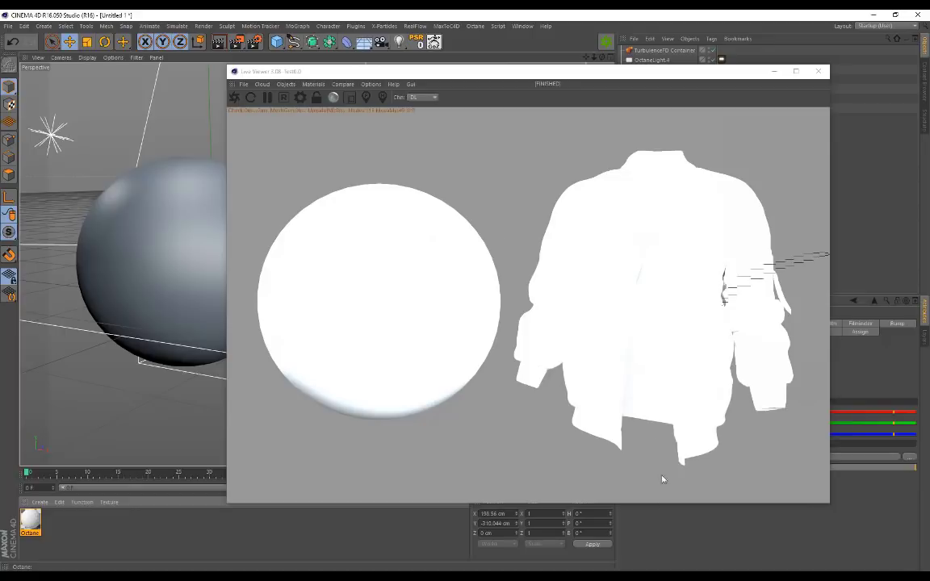
{"action": "left_click", "coordinate": [598, 494]}
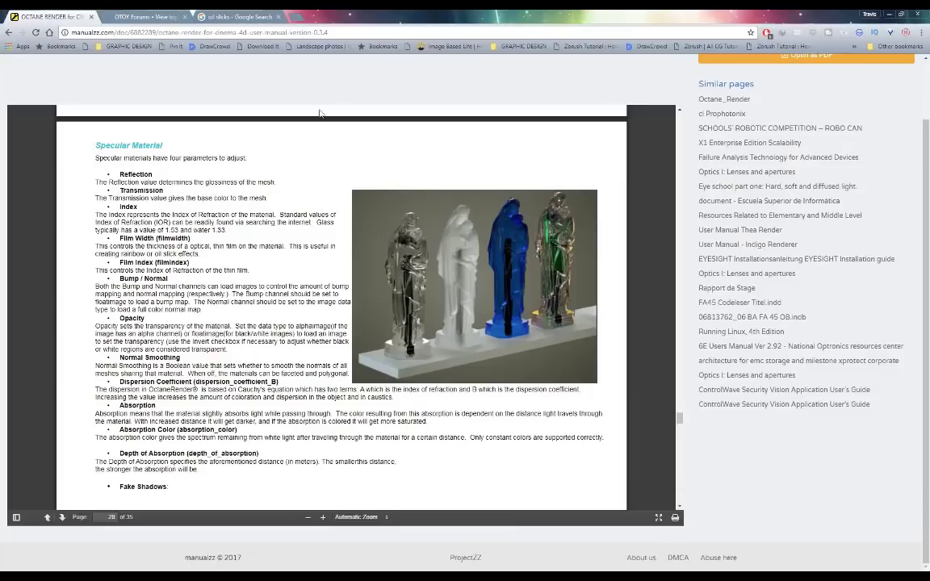
{"action": "left_click", "coordinate": [242, 15]}
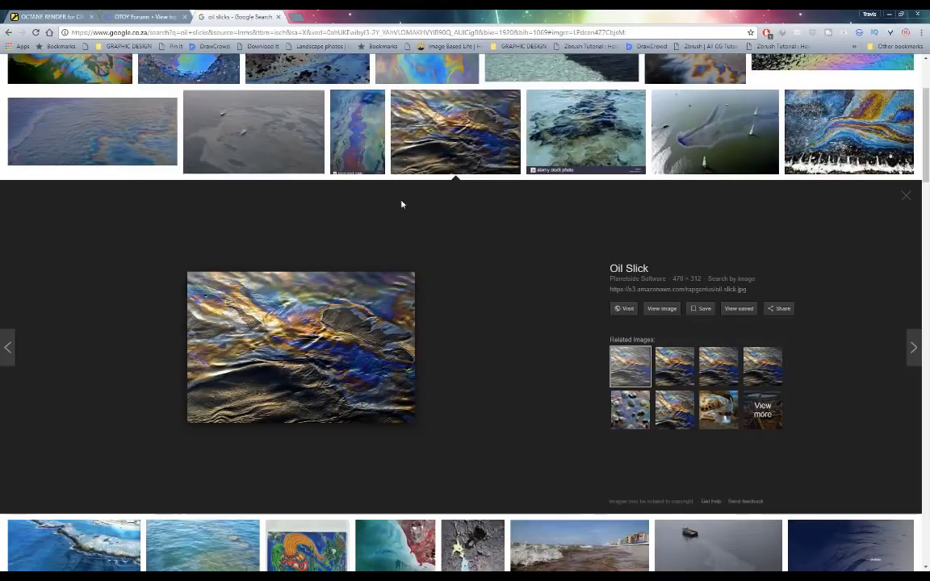
{"action": "scroll", "coordinate": [153, 179], "scroll_direction": "up", "scroll_amount": 3}
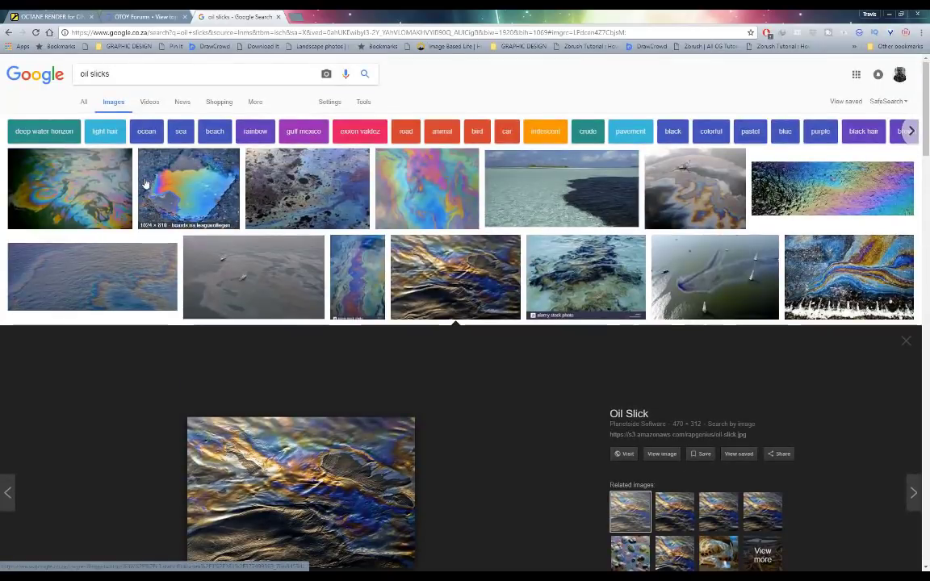
{"action": "left_click", "coordinate": [99, 270]}
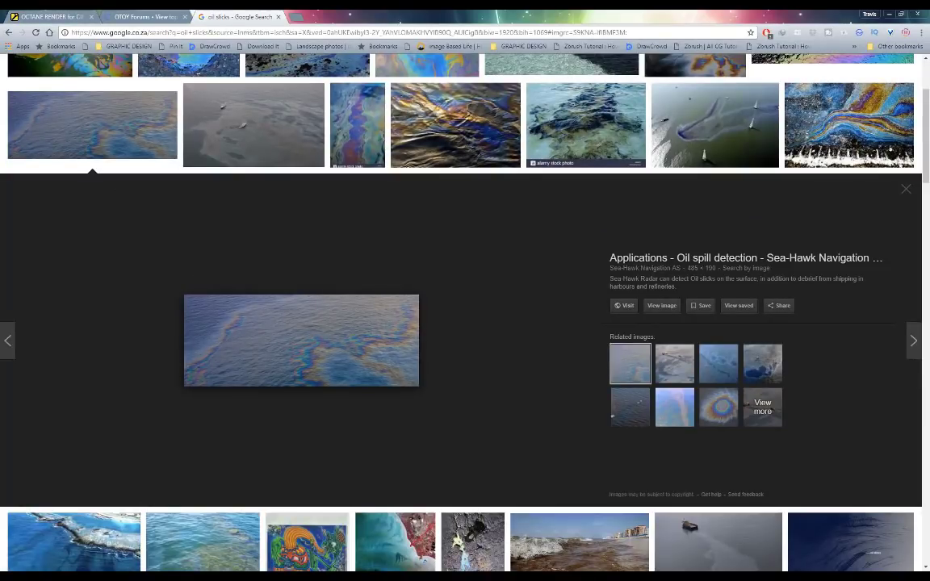
Step: Switch to Cinema 4D, open the Octane material for editing, and move its editor window clear of the rendered sphere
{"action": "key", "text": "alt+Tab"}
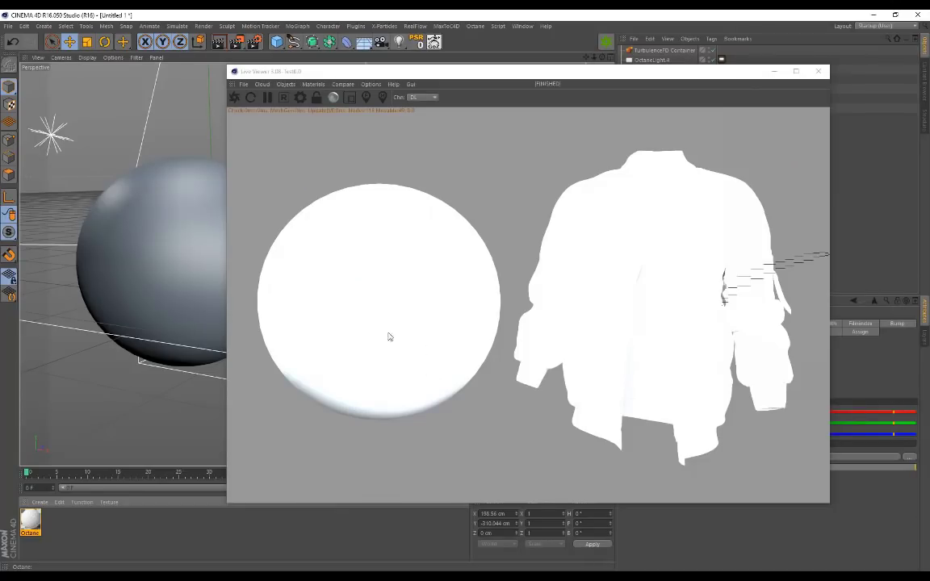
{"action": "left_click", "coordinate": [40, 502]}
{"action": "mouse_move", "coordinate": [81, 432]}
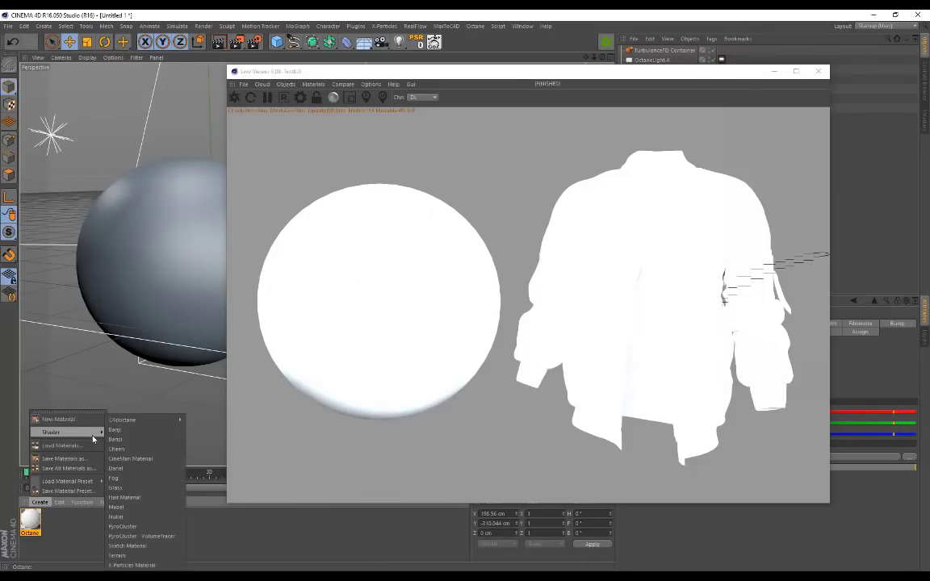
{"action": "mouse_move", "coordinate": [143, 427]}
{"action": "left_click", "coordinate": [54, 531]}
{"action": "double_click", "coordinate": [30, 523]}
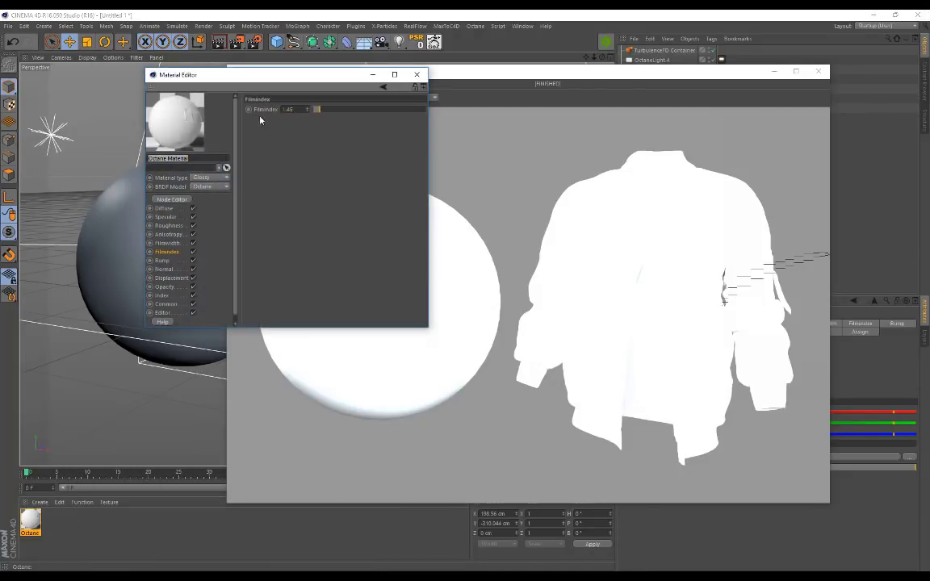
{"action": "left_click_drag", "start_coordinate": [214, 78], "coordinate": [171, 122]}
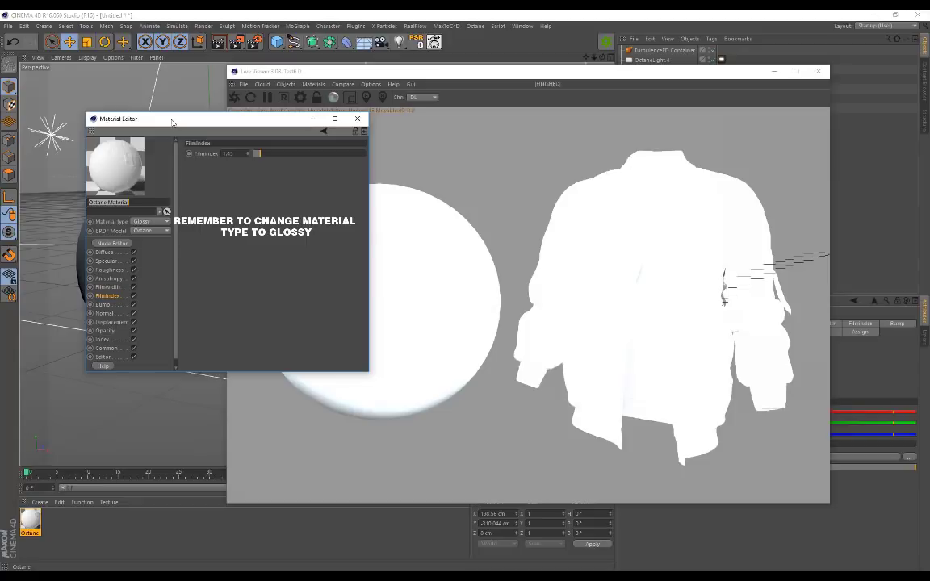
Step: Review the Octane material's Roughness, Filmwidth and Filmindex channel settings
{"action": "left_click", "coordinate": [105, 271]}
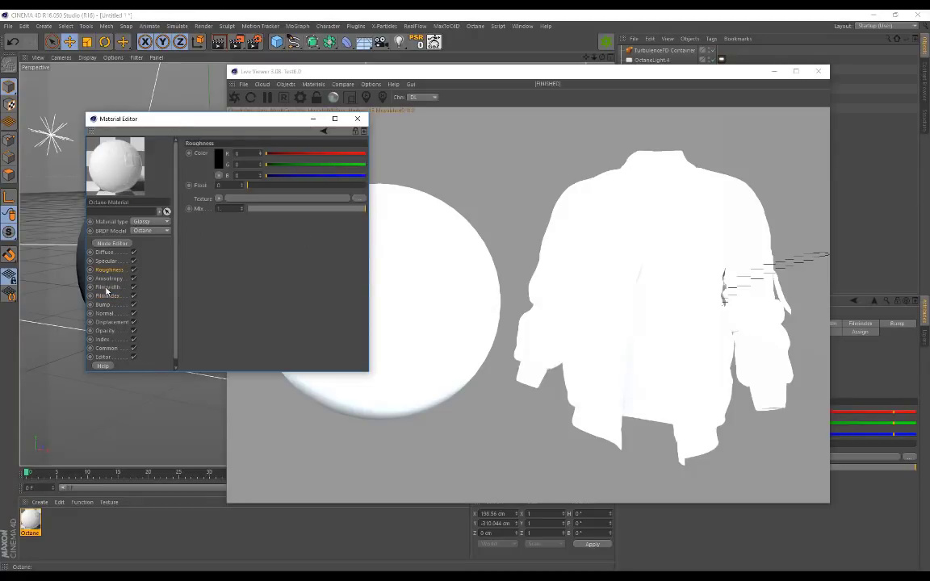
{"action": "left_click", "coordinate": [106, 288]}
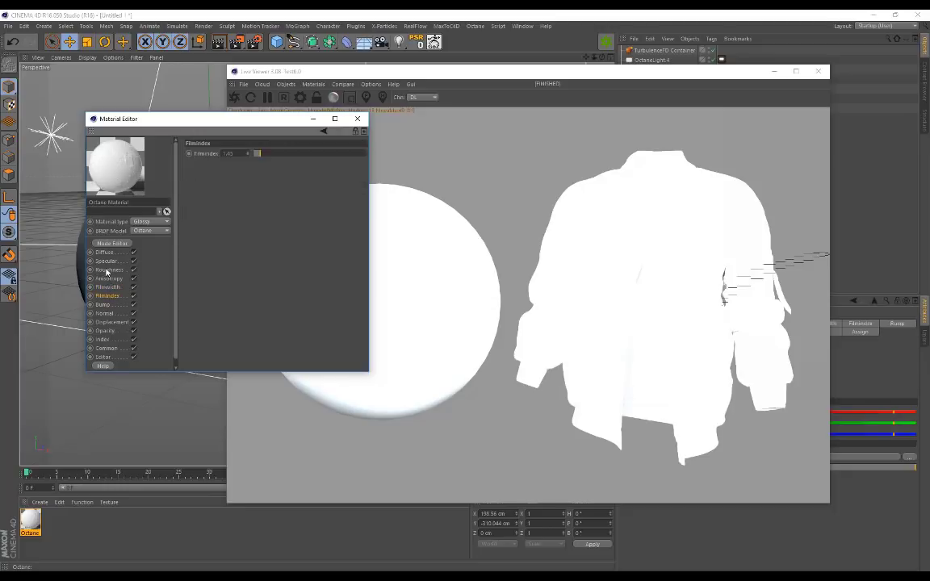
{"action": "left_click", "coordinate": [108, 270]}
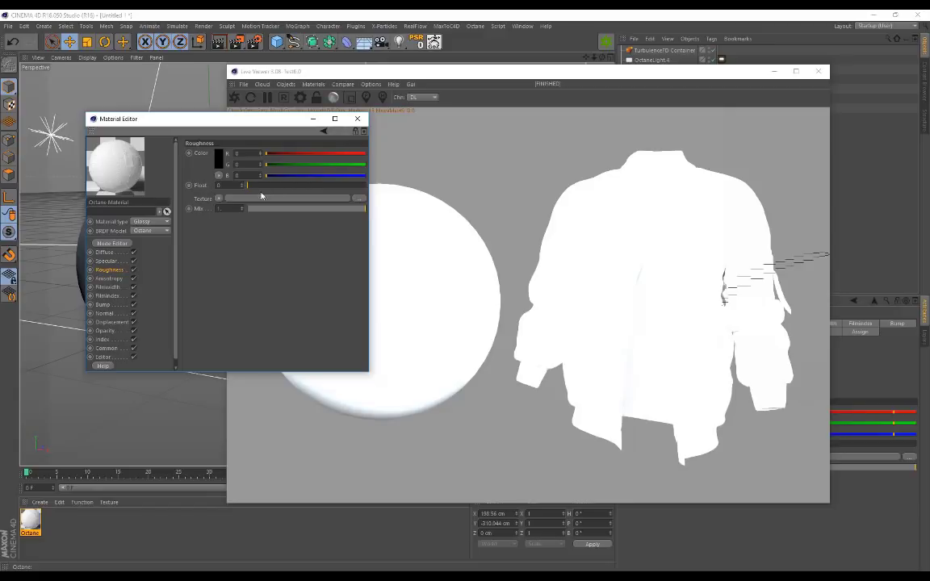
{"action": "left_click", "coordinate": [110, 289]}
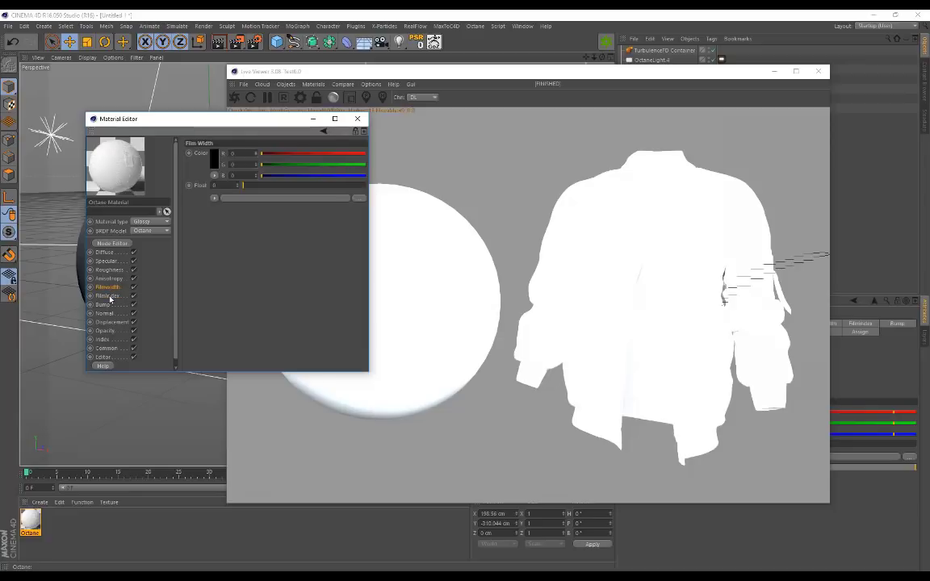
{"action": "left_click", "coordinate": [109, 296]}
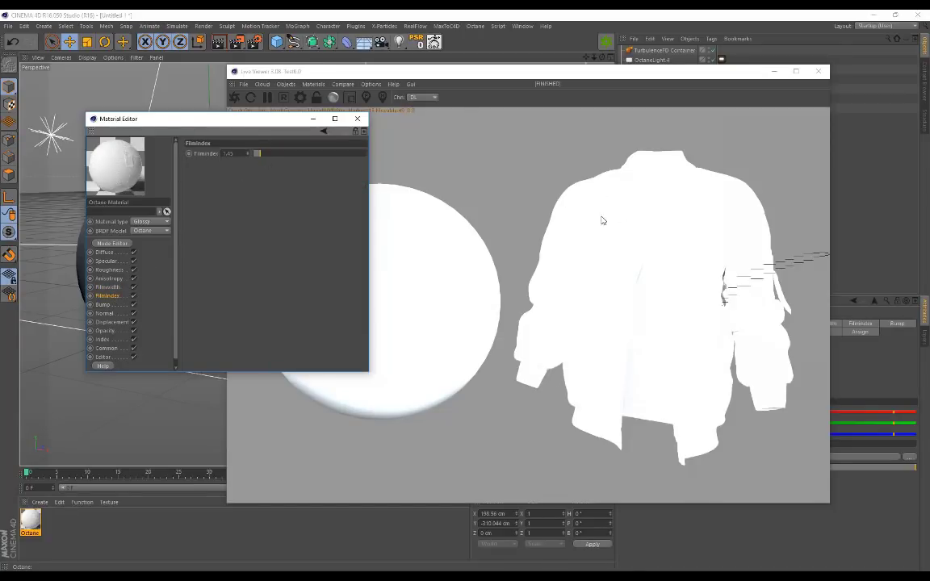
Step: Switch to the browser and read the manual's Film Width entry on thin-film thickness and oil slick effects
{"action": "left_click", "coordinate": [633, 577]}
{"action": "left_click", "coordinate": [677, 538]}
{"action": "left_click", "coordinate": [66, 13]}
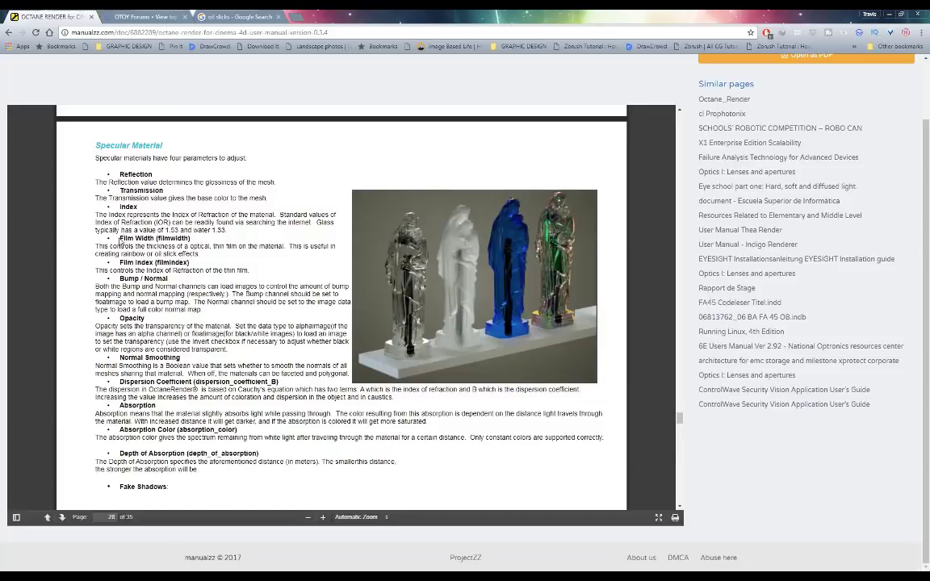
{"action": "left_click_drag", "start_coordinate": [120, 239], "coordinate": [187, 239]}
{"action": "left_click", "coordinate": [100, 246]}
{"action": "left_click_drag", "start_coordinate": [156, 254], "coordinate": [203, 256]}
{"action": "left_click", "coordinate": [191, 257]}
Step: Examine the Oil Slick reference picture in the image results and return to the manual's Specular Material section
{"action": "left_click", "coordinate": [256, 12]}
{"action": "scroll", "coordinate": [351, 355], "scroll_direction": "down", "scroll_amount": 1}
{"action": "scroll", "coordinate": [446, 198], "scroll_direction": "up", "scroll_amount": 2}
{"action": "left_click", "coordinate": [446, 198]}
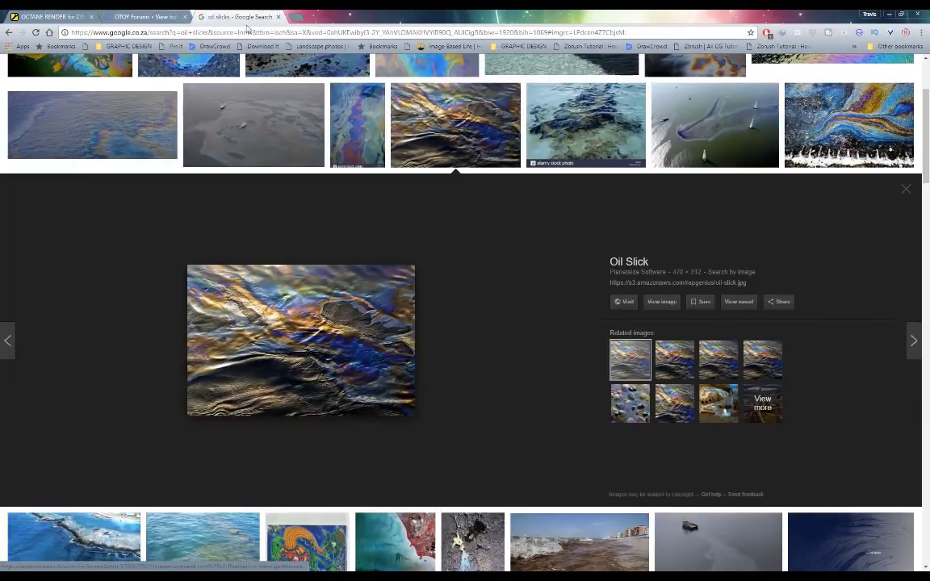
{"action": "left_click", "coordinate": [65, 17]}
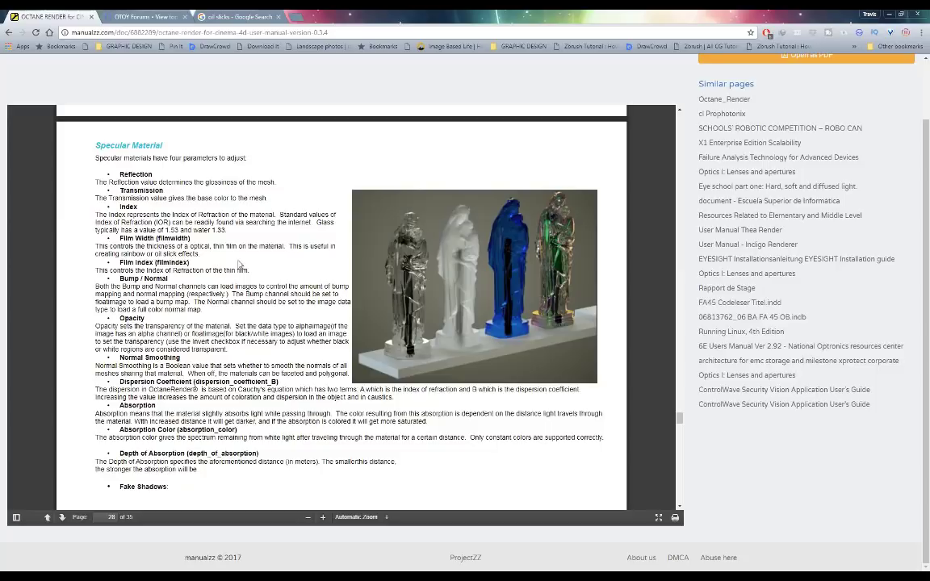
Step: Switch to Cinema 4D, set the material's Filmindex to 1, and arrange the Material Editor beside the Live Viewer
{"action": "mouse_move", "coordinate": [602, 565]}
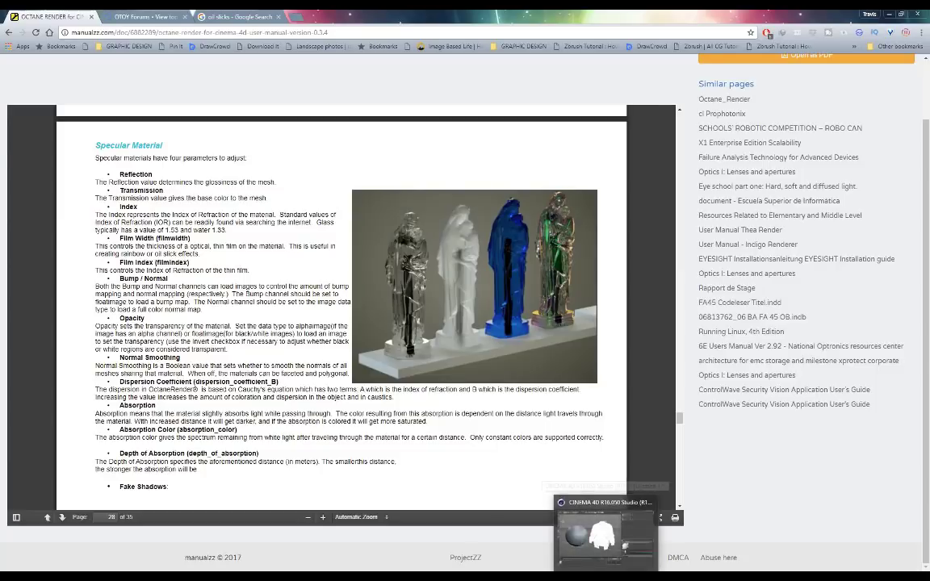
{"action": "left_click", "coordinate": [603, 539]}
{"action": "left_click_drag", "start_coordinate": [213, 131], "coordinate": [194, 180]}
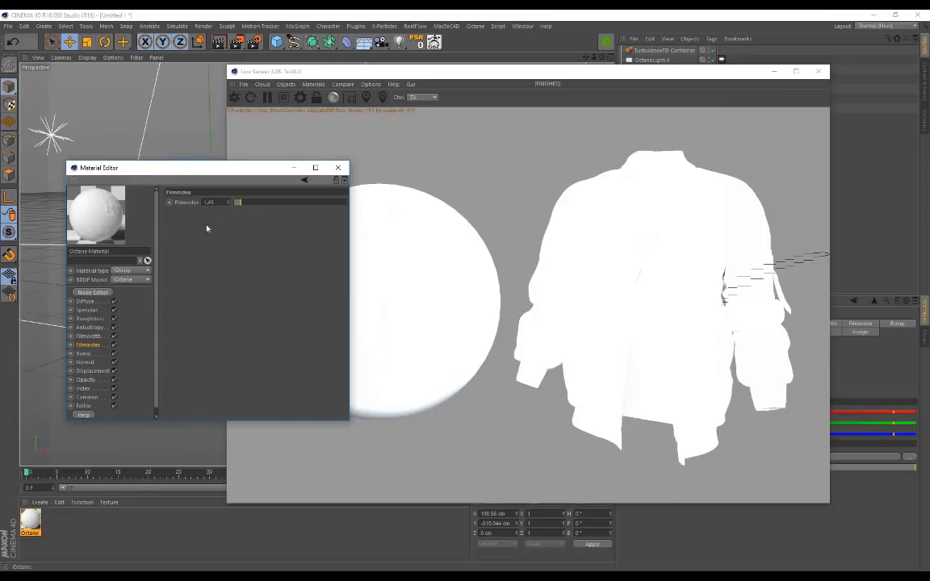
{"action": "left_click_drag", "start_coordinate": [241, 204], "coordinate": [230, 203]}
{"action": "left_click_drag", "start_coordinate": [197, 170], "coordinate": [117, 226]}
{"action": "left_click_drag", "start_coordinate": [398, 71], "coordinate": [525, 72]}
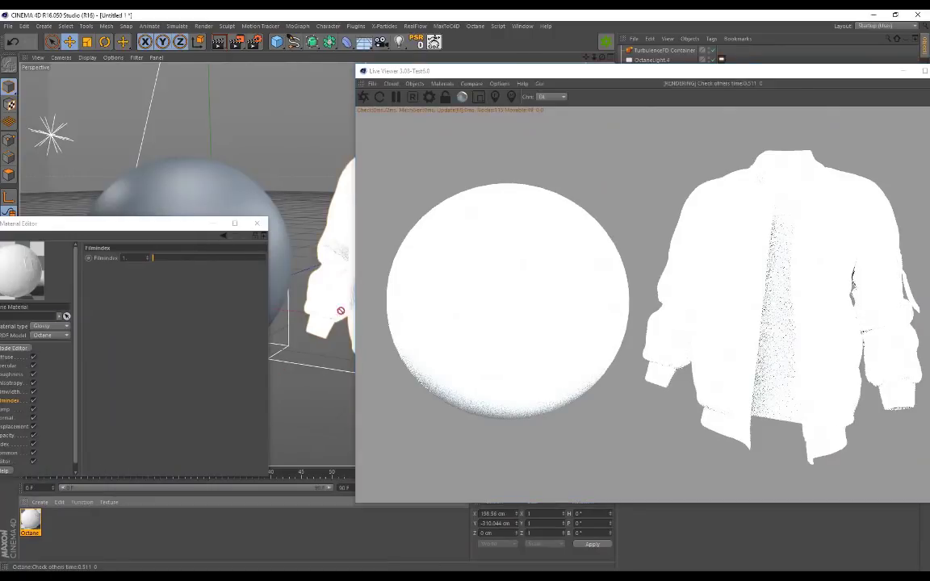
{"action": "left_click_drag", "start_coordinate": [117, 227], "coordinate": [203, 184]}
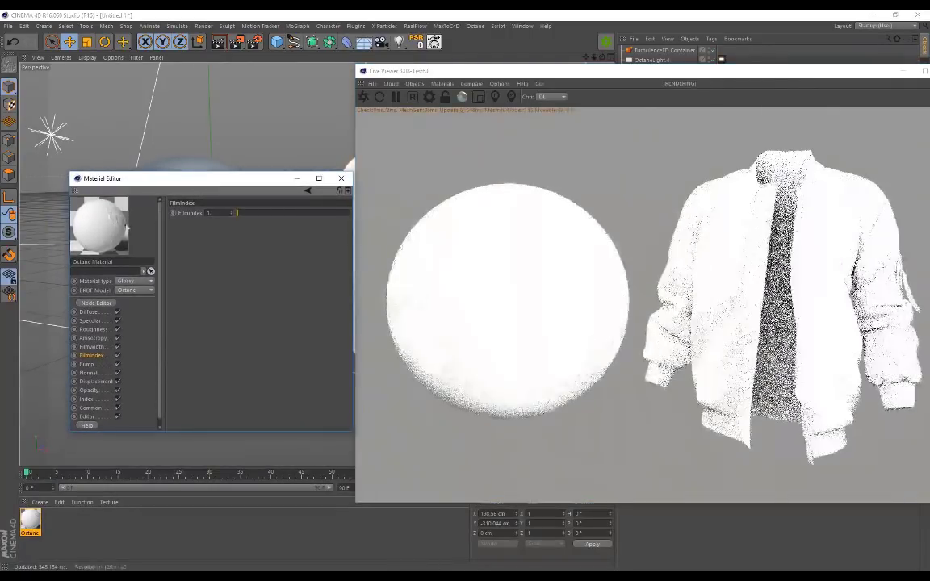
Step: Raise the material's Film Width float to a low value above zero
{"action": "left_click", "coordinate": [91, 373]}
{"action": "left_click", "coordinate": [93, 356]}
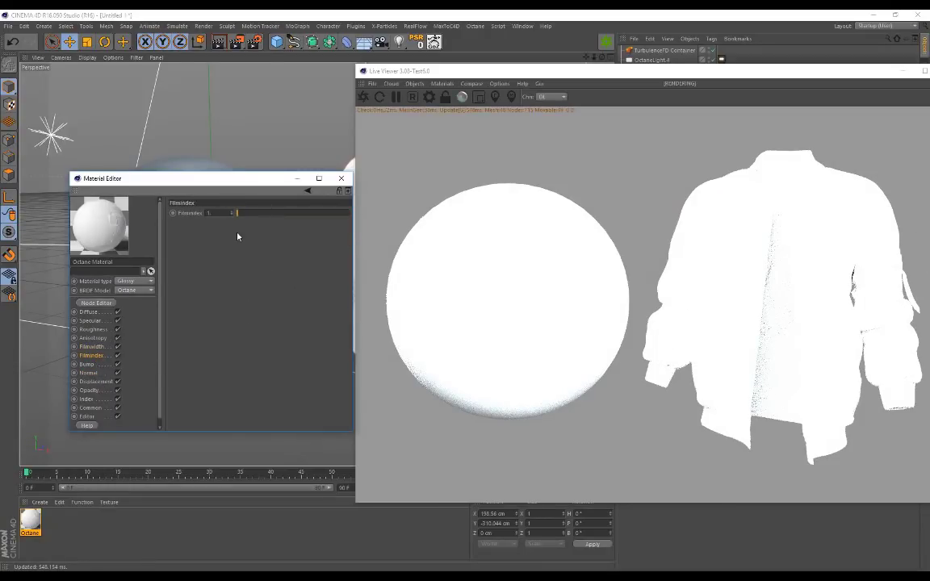
{"action": "left_click", "coordinate": [95, 347]}
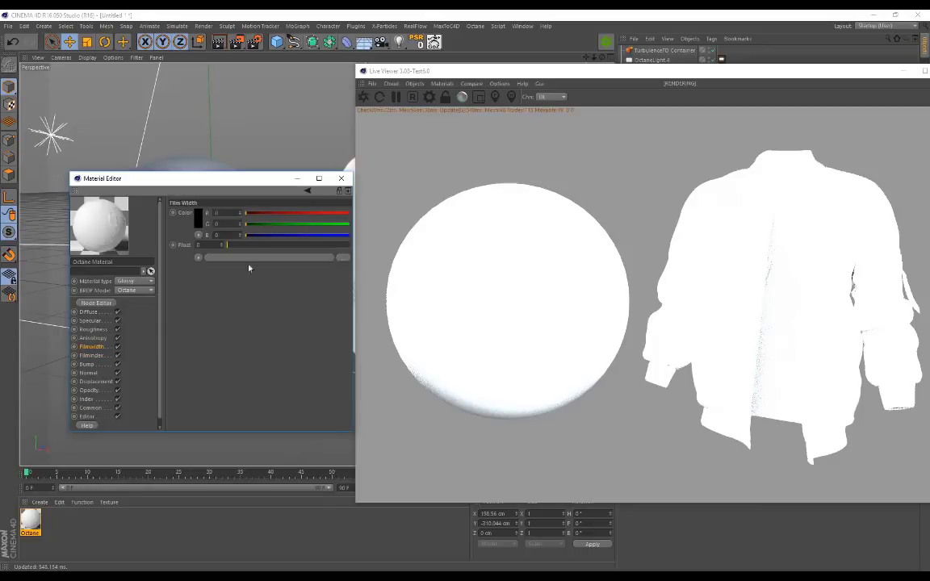
{"action": "left_click_drag", "start_coordinate": [230, 247], "coordinate": [248, 248]}
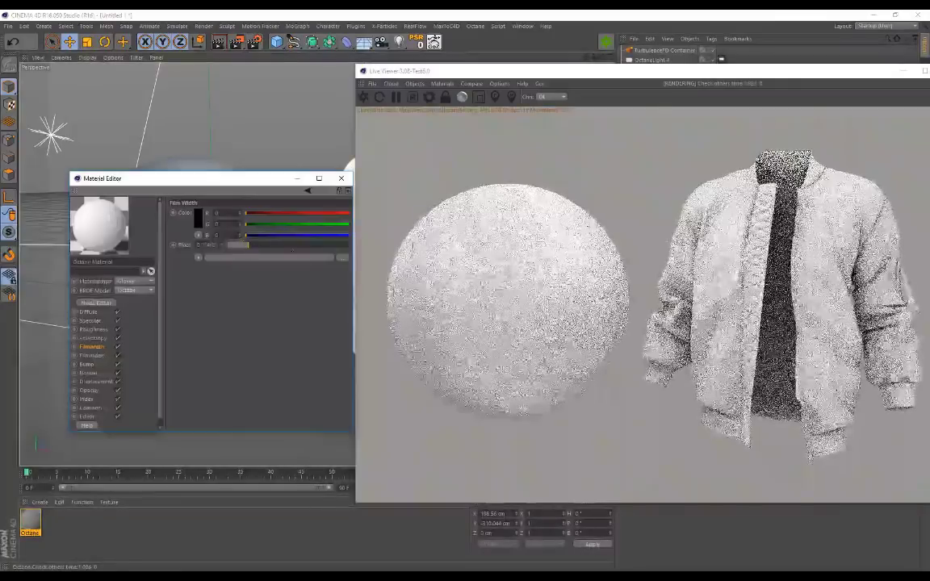
Step: Set the Octane material's Diffuse color to black
{"action": "left_click", "coordinate": [89, 313]}
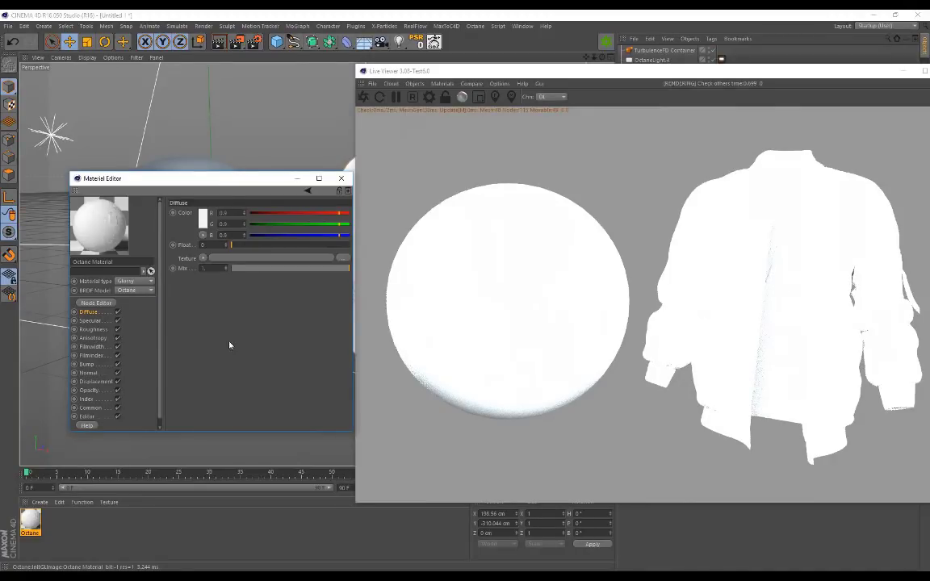
{"action": "left_click", "coordinate": [203, 226]}
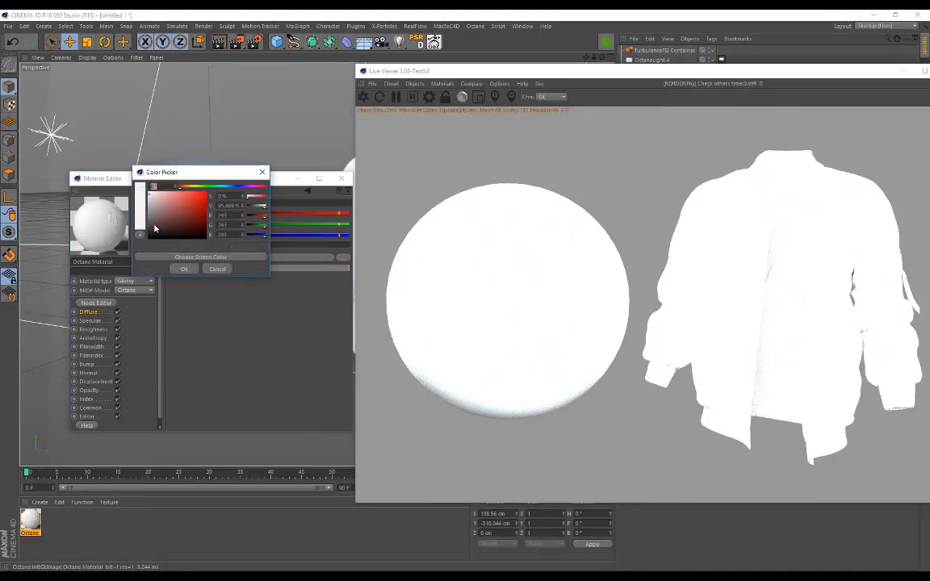
{"action": "left_click", "coordinate": [190, 271]}
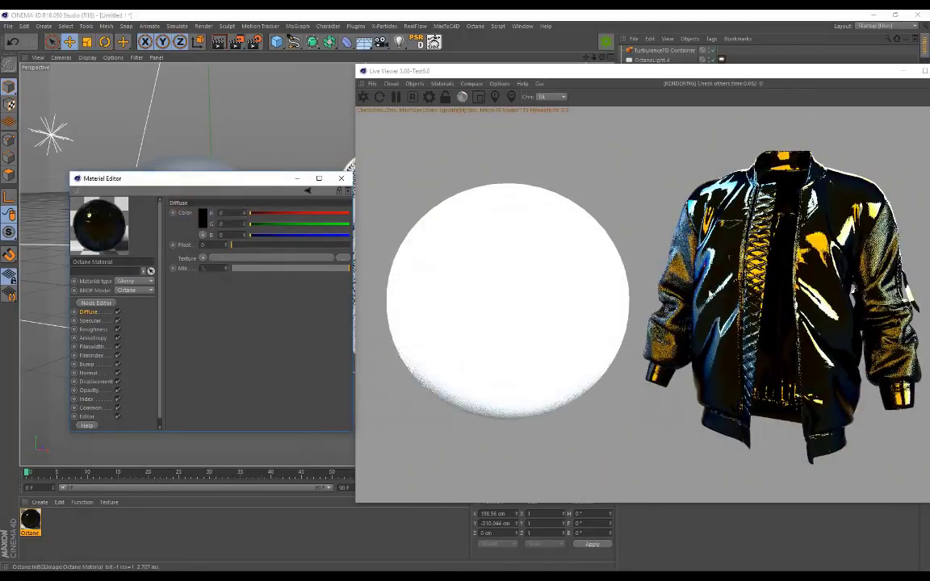
Step: Set the material's Roughness float to about 0.23 with the jacket framed in a closer, angled view
{"action": "left_click", "coordinate": [92, 330]}
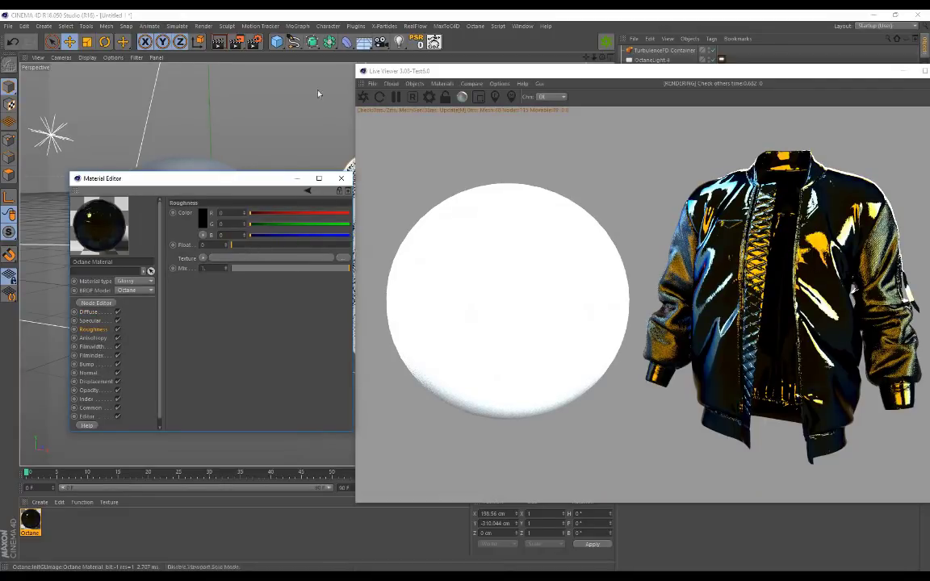
{"action": "scroll", "coordinate": [256, 135], "scroll_direction": "up", "scroll_amount": 1}
{"action": "left_click_drag", "start_coordinate": [256, 136], "coordinate": [273, 110], "text": "alt"}
{"action": "left_click_drag", "start_coordinate": [264, 111], "coordinate": [243, 113], "text": "alt"}
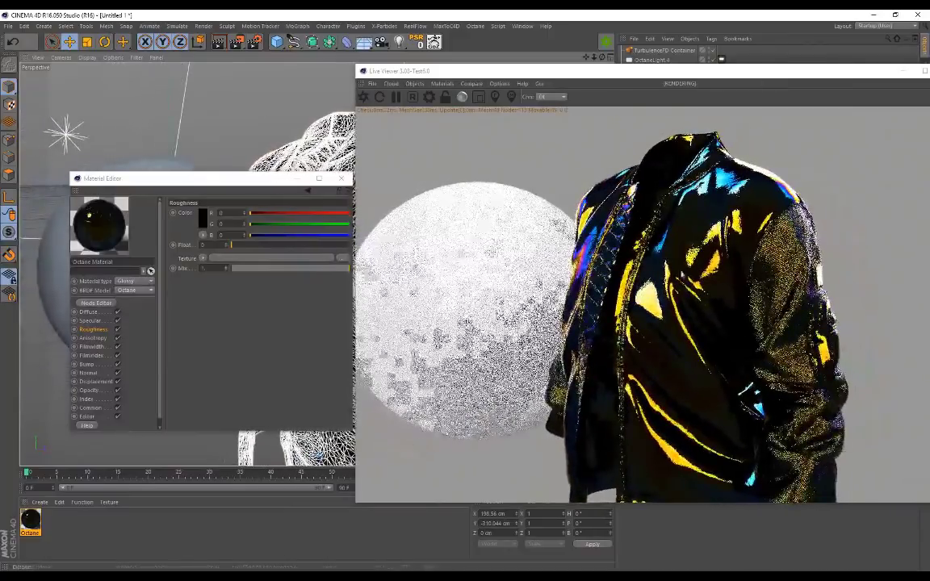
{"action": "left_click_drag", "start_coordinate": [267, 162], "coordinate": [261, 186], "text": "alt"}
{"action": "left_click_drag", "start_coordinate": [236, 137], "coordinate": [237, 104], "text": "alt"}
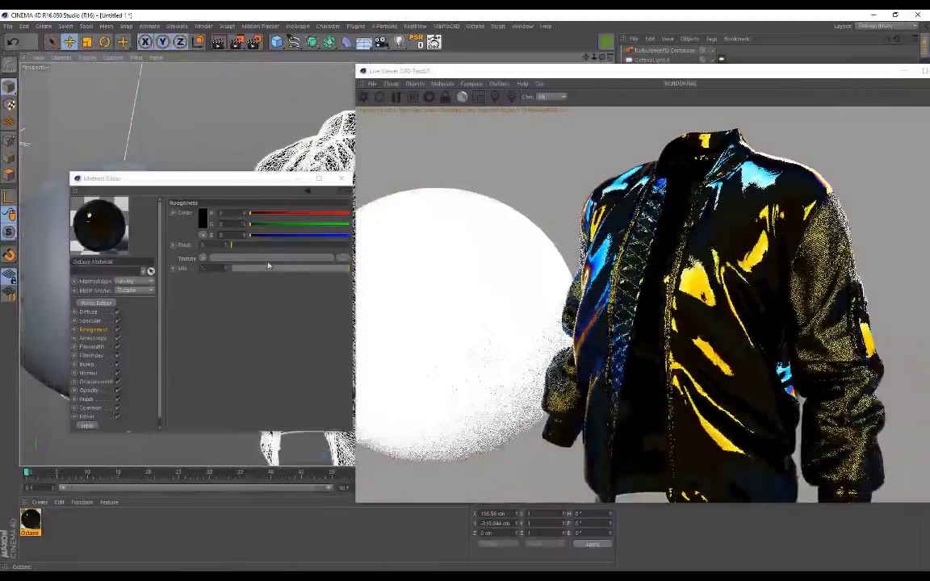
{"action": "left_click_drag", "start_coordinate": [238, 247], "coordinate": [274, 250]}
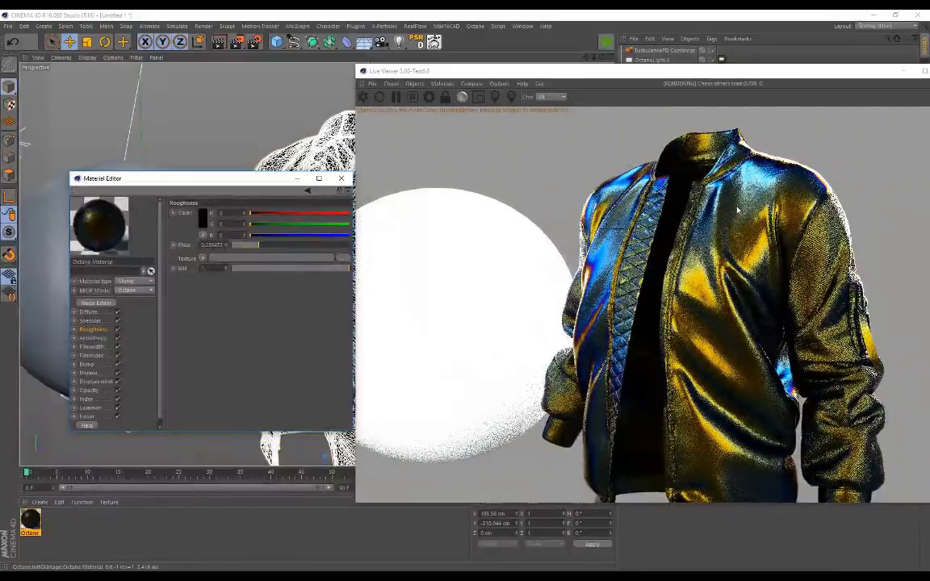
Step: Set the material's Film Width float to about 0.24 while checking the jacket from several angles
{"action": "left_click_drag", "start_coordinate": [226, 109], "coordinate": [293, 128], "text": "alt"}
{"action": "left_click_drag", "start_coordinate": [164, 126], "coordinate": [196, 111], "text": "alt"}
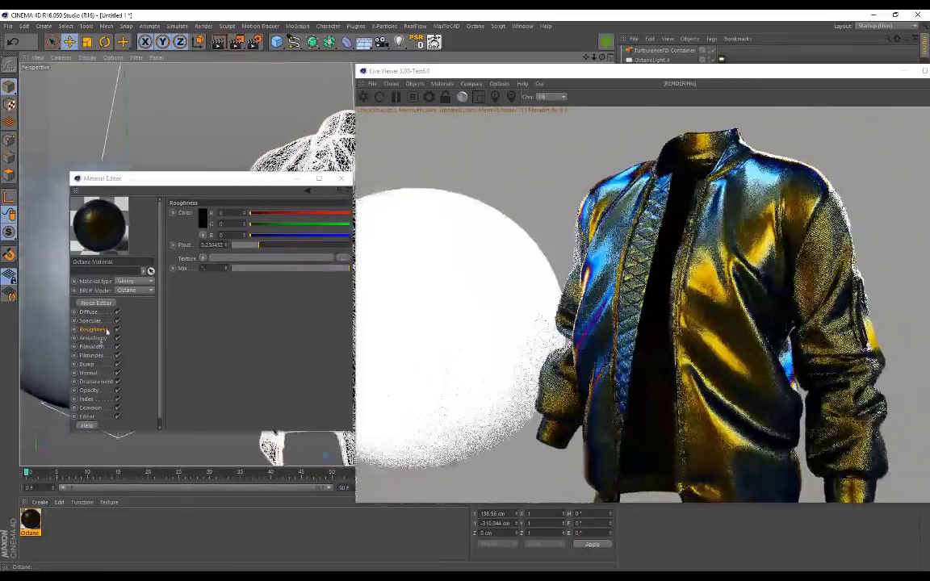
{"action": "left_click", "coordinate": [100, 347]}
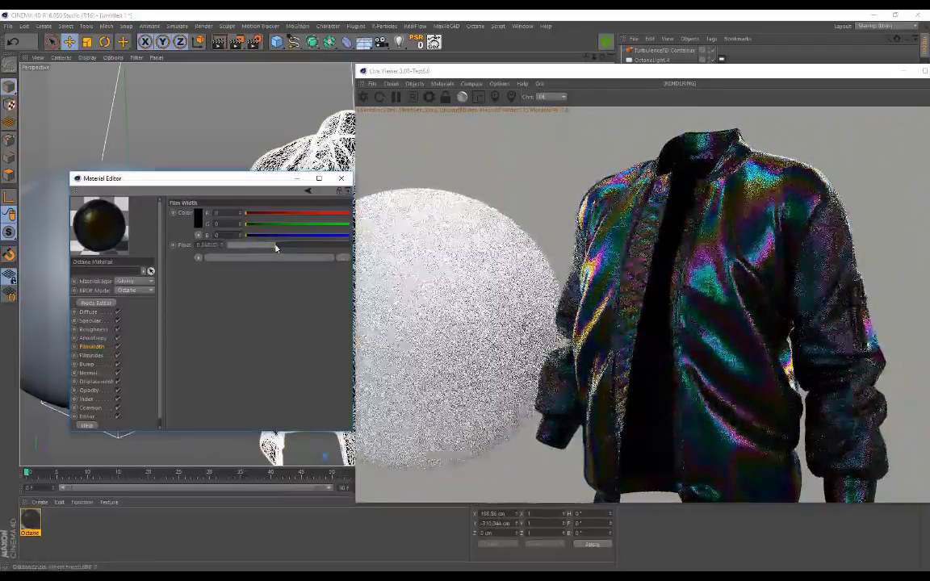
{"action": "left_click_drag", "start_coordinate": [250, 121], "coordinate": [260, 149], "text": "alt"}
{"action": "left_click_drag", "start_coordinate": [280, 246], "coordinate": [290, 245]}
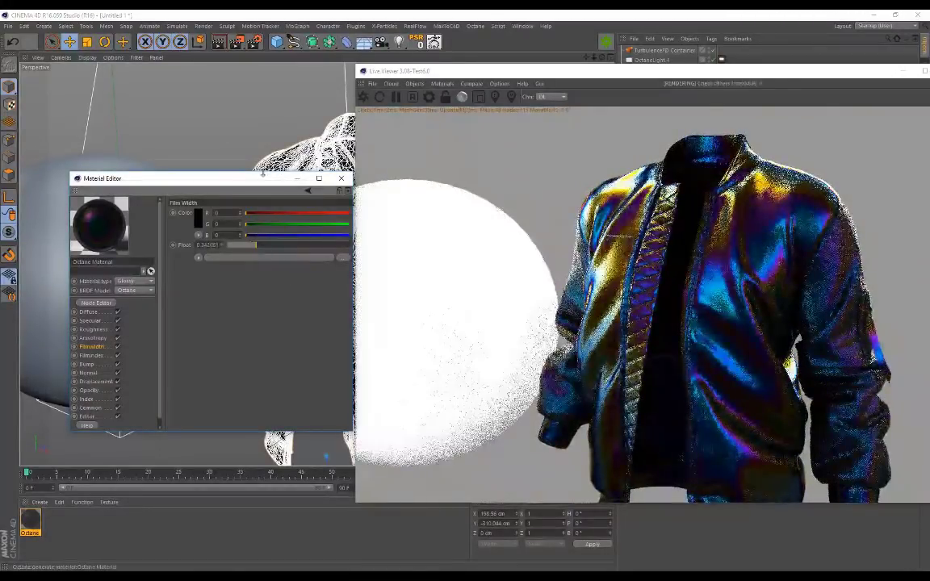
{"action": "left_click_drag", "start_coordinate": [208, 105], "coordinate": [227, 105], "text": "alt"}
Step: Try a lower Film Width float of about 0.11 on the jacket material
{"action": "left_click", "coordinate": [90, 356]}
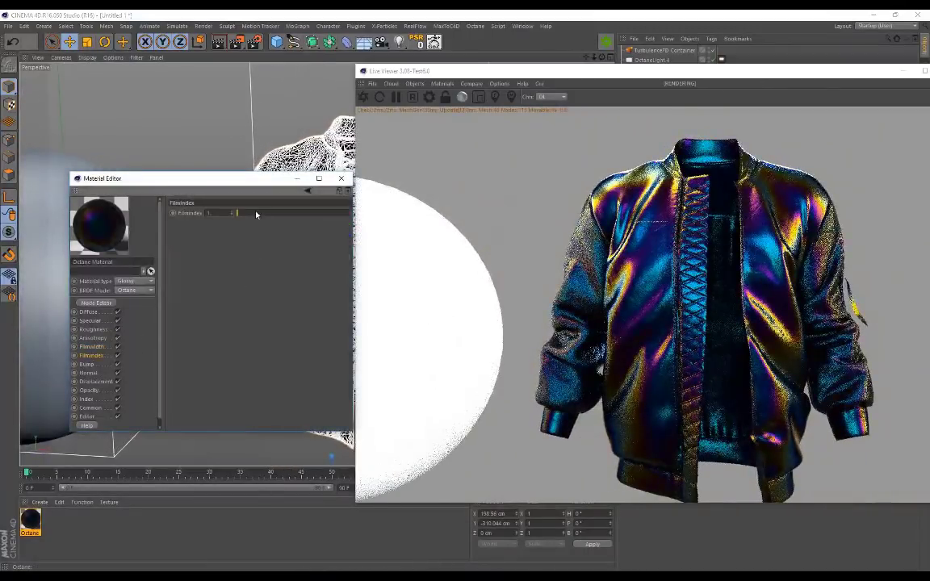
{"action": "left_click", "coordinate": [93, 347]}
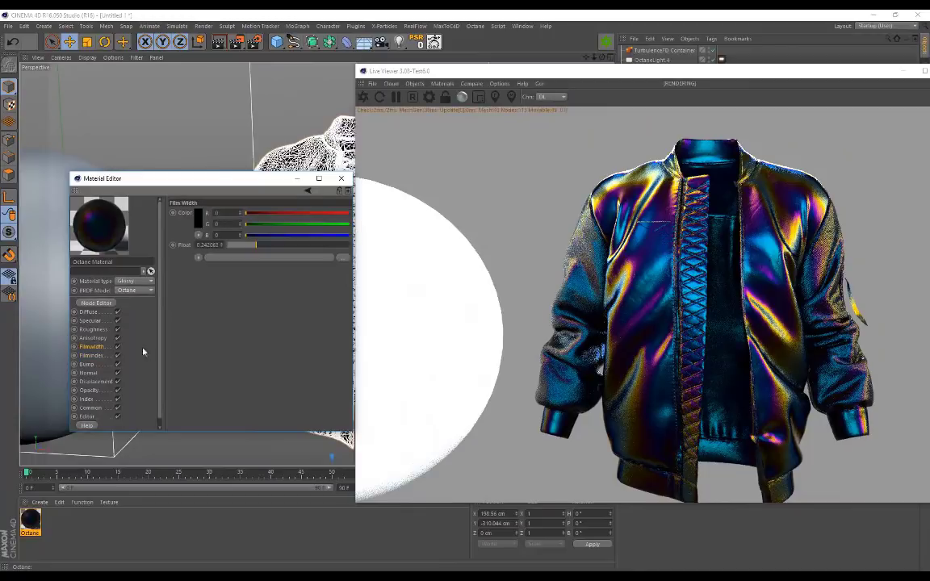
{"action": "left_click_drag", "start_coordinate": [242, 251], "coordinate": [242, 248]}
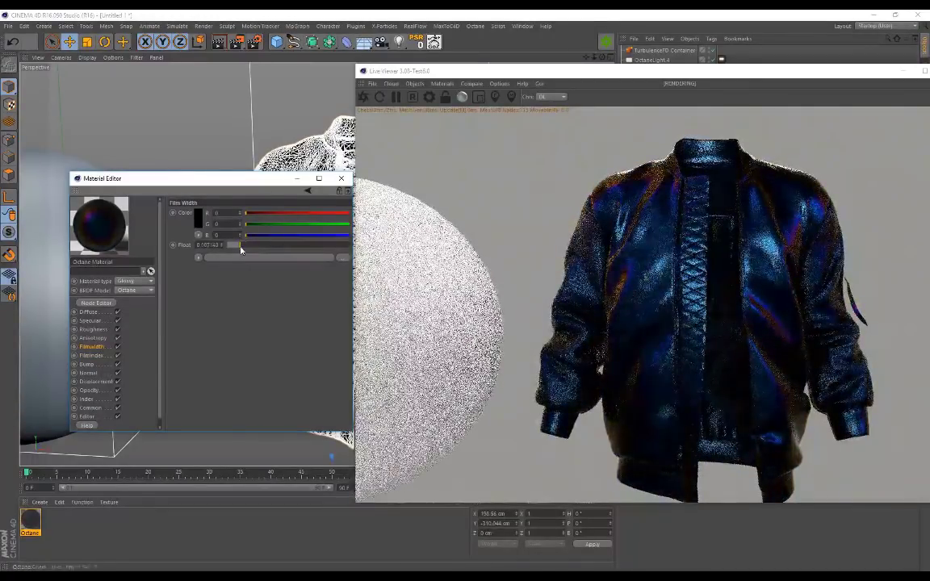
{"action": "left_click_drag", "start_coordinate": [245, 250], "coordinate": [250, 249]}
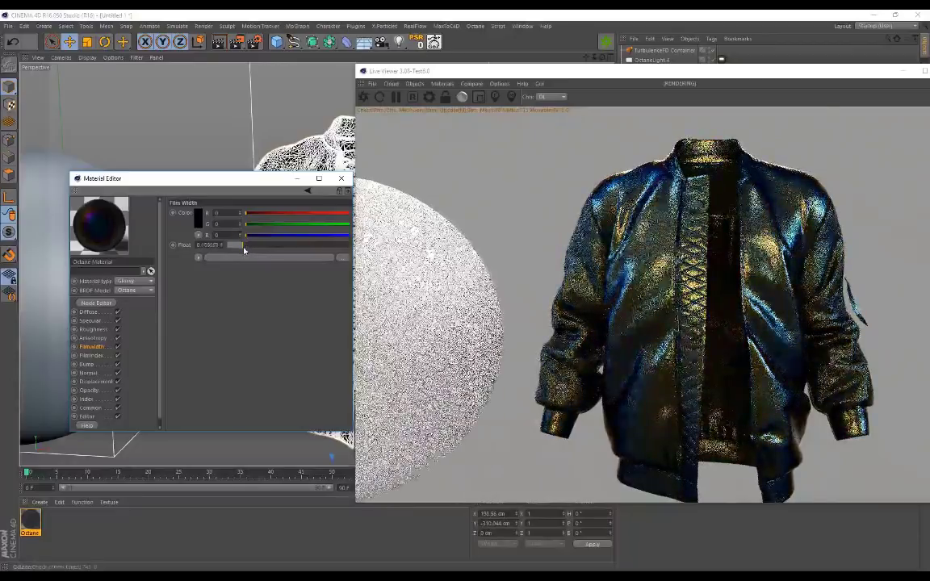
Step: Raise the Film Width float to about 0.23 with the jacket turned to an angled view
{"action": "left_click", "coordinate": [90, 314]}
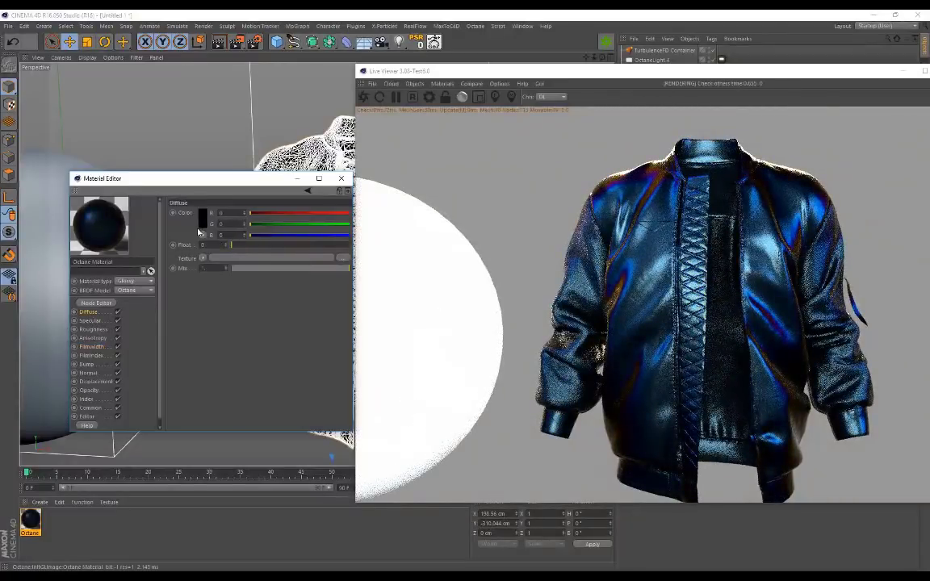
{"action": "left_click_drag", "start_coordinate": [222, 101], "coordinate": [240, 123], "text": "alt"}
{"action": "left_click", "coordinate": [97, 348]}
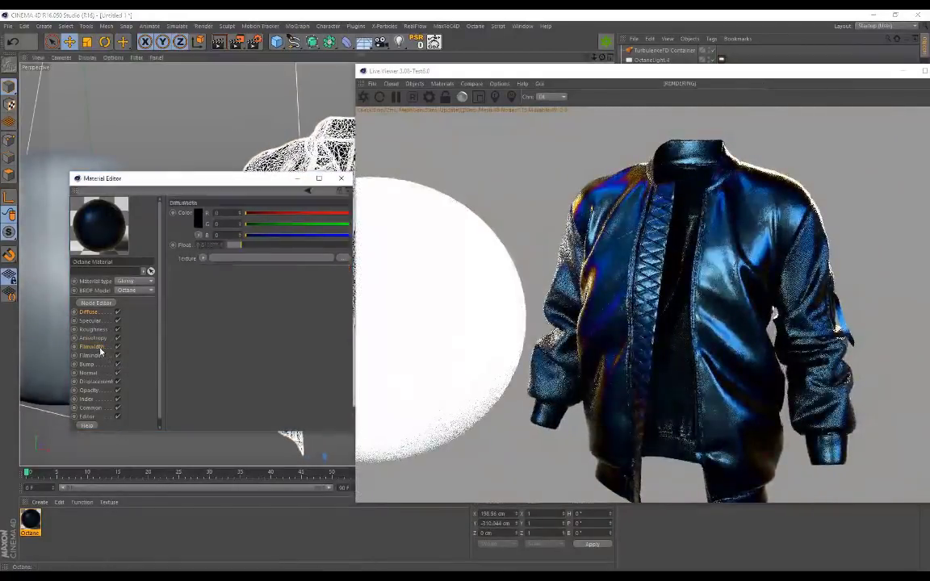
{"action": "mouse_move", "coordinate": [243, 246]}
{"action": "left_mouse_down"}
{"action": "mouse_move", "coordinate": [234, 246]}
{"action": "mouse_move", "coordinate": [259, 247]}
{"action": "left_mouse_up"}
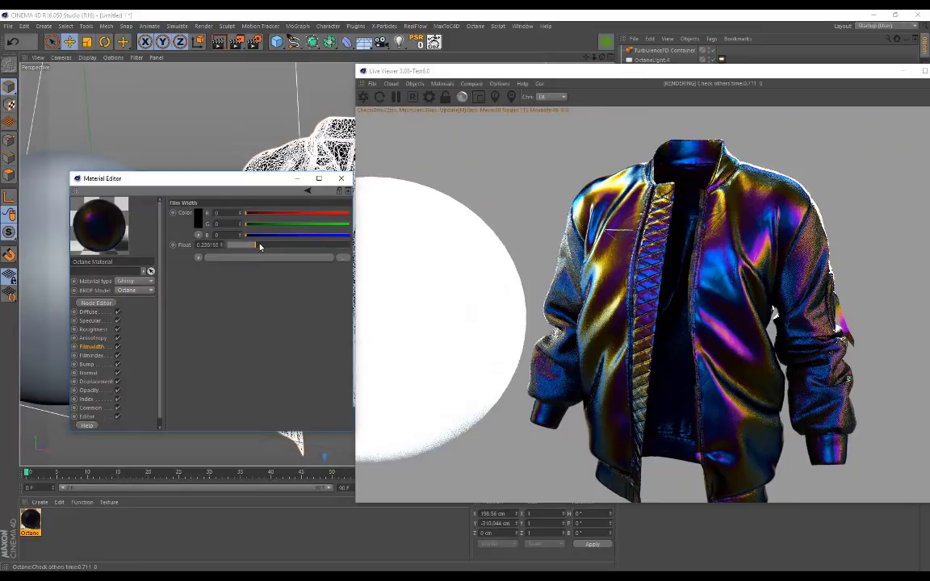
Step: Shrink the Live Viewer to uncover the viewport and close the Material Editor
{"action": "left_click_drag", "start_coordinate": [609, 73], "coordinate": [573, 97]}
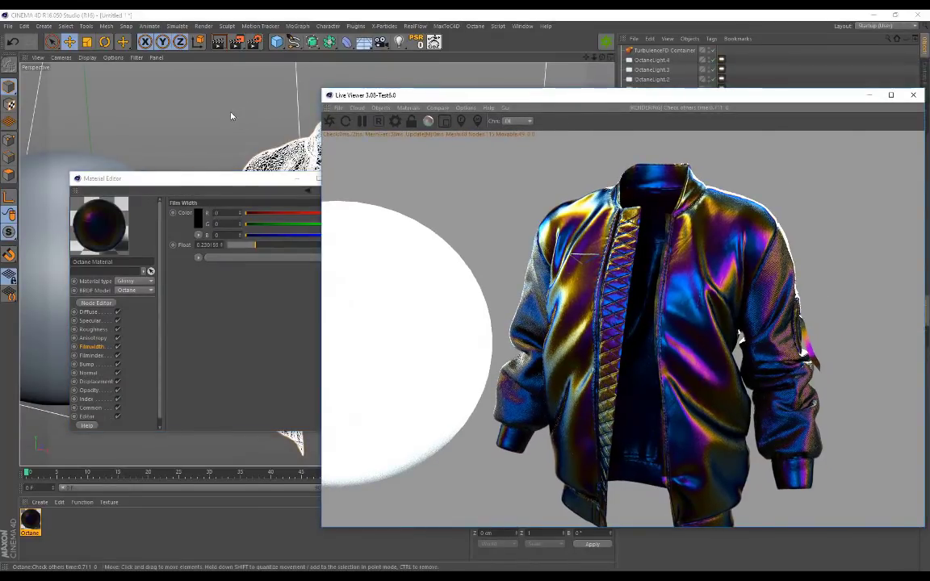
{"action": "scroll", "coordinate": [229, 120], "scroll_direction": "down", "scroll_amount": 1}
{"action": "left_click_drag", "start_coordinate": [317, 89], "coordinate": [633, 258]}
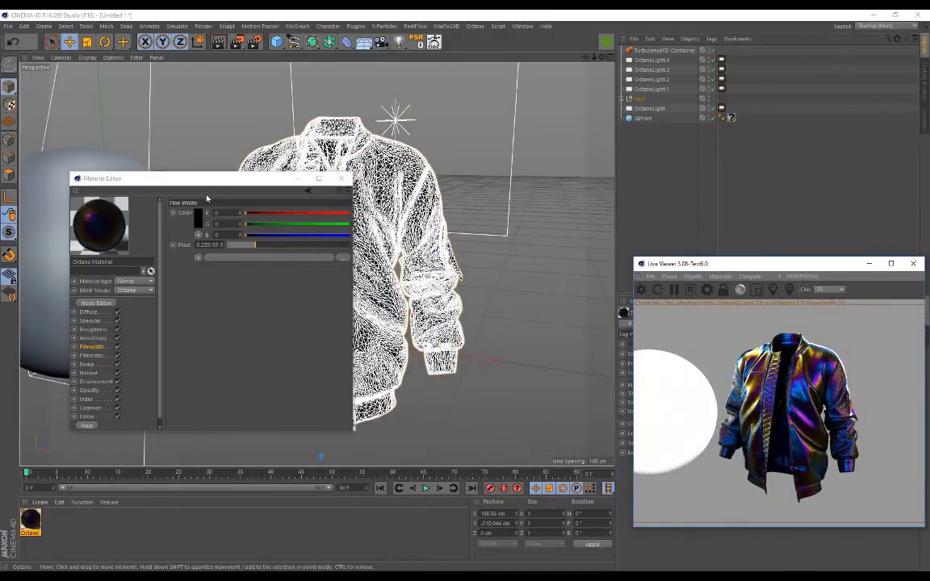
{"action": "left_click_drag", "start_coordinate": [202, 180], "coordinate": [198, 228]}
{"action": "left_click", "coordinate": [337, 224]}
Step: Disable OctaneLight and OctaneLight.1 through OctaneLight.4 so none of the area lights illuminate the jacket
{"action": "left_click_drag", "start_coordinate": [243, 154], "coordinate": [279, 212], "text": "alt"}
{"action": "scroll", "coordinate": [279, 205], "scroll_direction": "down", "scroll_amount": 5}
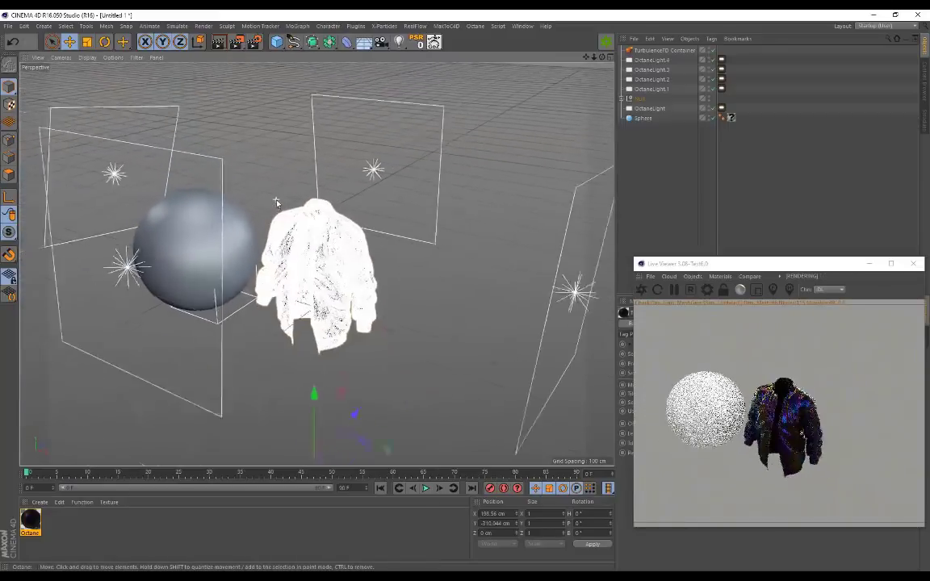
{"action": "middle_click_drag", "start_coordinate": [272, 180], "coordinate": [270, 203], "text": "alt"}
{"action": "mouse_move", "coordinate": [269, 206]}
{"action": "left_mouse_down", "text": "alt"}
{"action": "mouse_move", "coordinate": [225, 134]}
{"action": "mouse_move", "coordinate": [263, 226]}
{"action": "left_mouse_up", "text": "alt"}
{"action": "scroll", "coordinate": [324, 279], "scroll_direction": "up", "scroll_amount": 4}
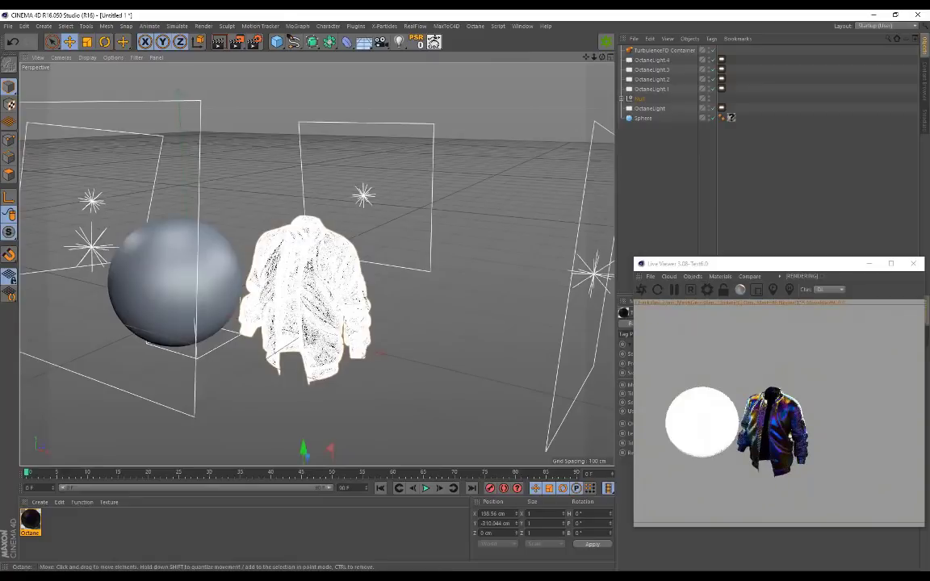
{"action": "scroll", "coordinate": [263, 226], "scroll_direction": "up", "scroll_amount": 6}
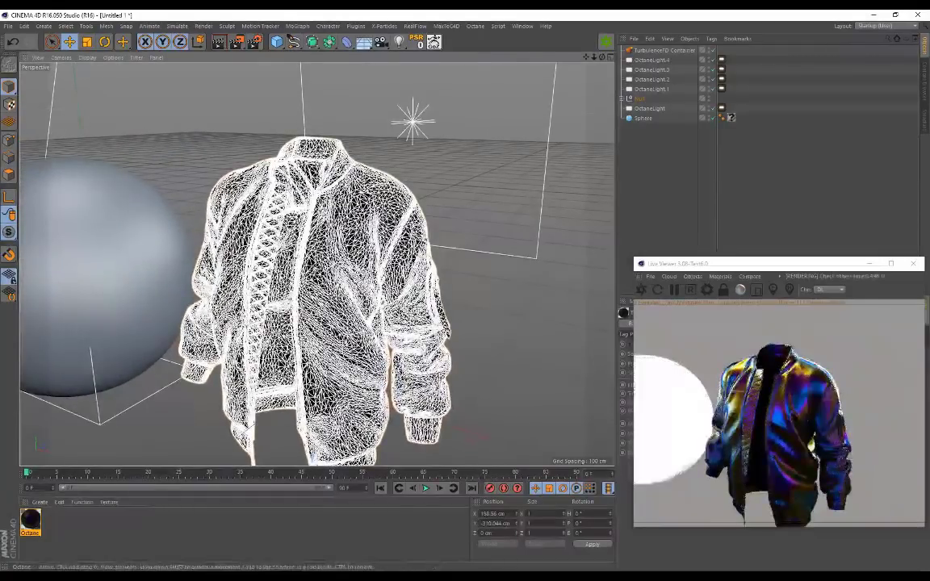
{"action": "left_click", "coordinate": [713, 109]}
{"action": "left_click", "coordinate": [713, 88]}
{"action": "left_click", "coordinate": [714, 79]}
{"action": "left_click", "coordinate": [713, 69]}
{"action": "left_click", "coordinate": [714, 59]}
Step: Examine the unlit jacket in the Live Viewer from several angles to judge its reflections without area lights
{"action": "left_click_drag", "start_coordinate": [363, 178], "coordinate": [440, 155], "text": "alt"}
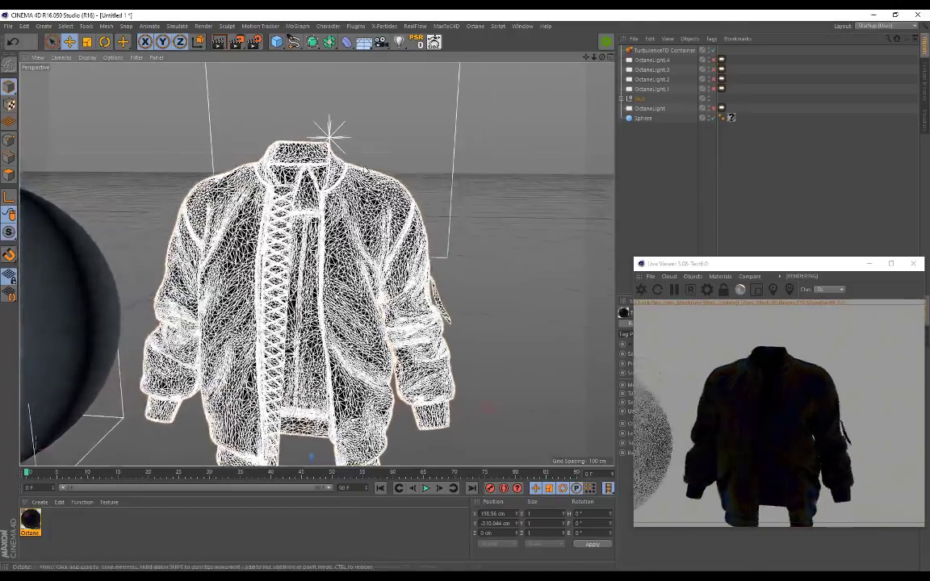
{"action": "middle_click_drag", "start_coordinate": [368, 171], "coordinate": [399, 117], "text": "alt"}
{"action": "scroll", "coordinate": [370, 171], "scroll_direction": "up", "scroll_amount": 2}
{"action": "scroll", "coordinate": [370, 172], "scroll_direction": "down", "scroll_amount": 1}
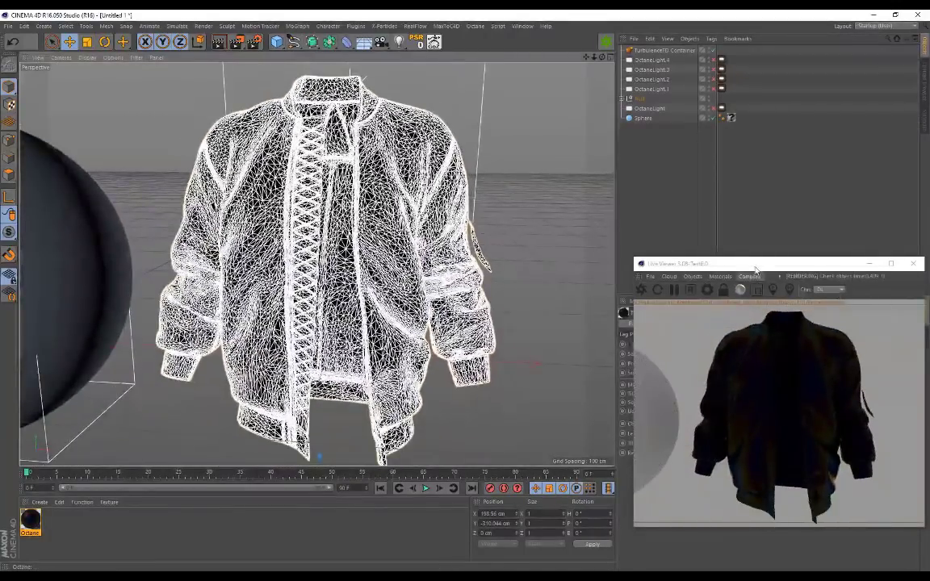
{"action": "left_click_drag", "start_coordinate": [752, 264], "coordinate": [686, 221]}
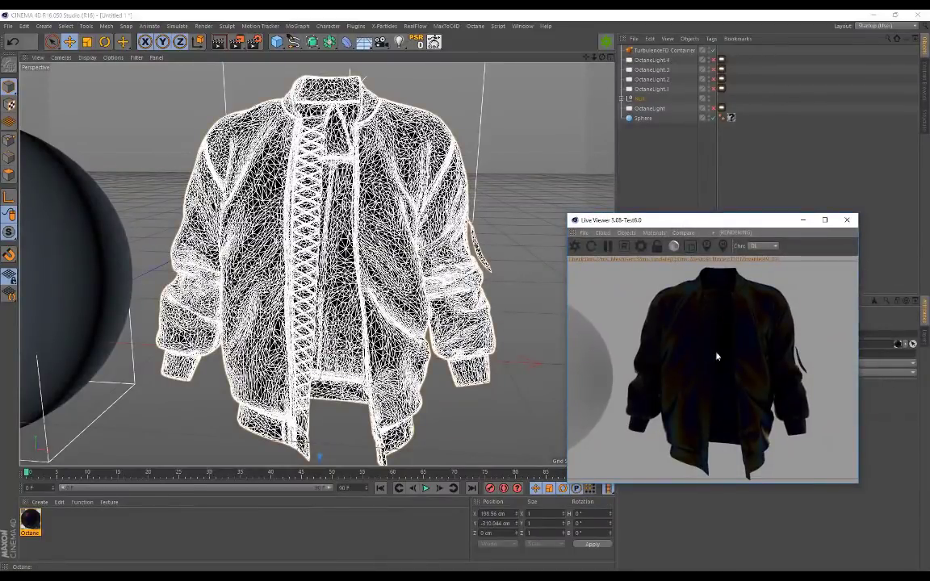
{"action": "left_click_drag", "start_coordinate": [494, 175], "coordinate": [532, 180], "text": "alt"}
{"action": "left_click_drag", "start_coordinate": [396, 227], "coordinate": [351, 224], "text": "alt"}
{"action": "scroll", "coordinate": [394, 219], "scroll_direction": "down", "scroll_amount": 3}
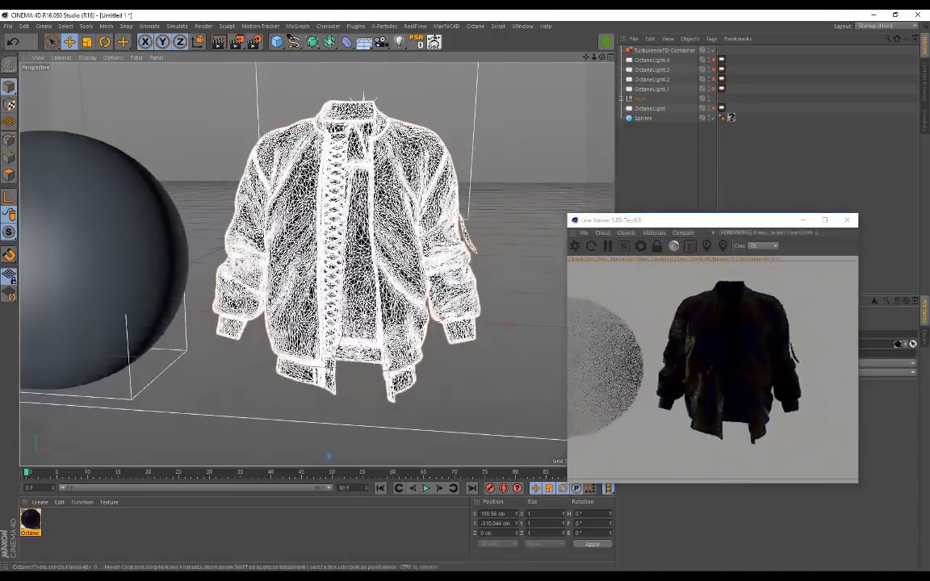
Step: Enable only the overhead OctaneLight and select it to show its placement above the sphere and jacket
{"action": "left_click", "coordinate": [712, 109]}
{"action": "middle_click_drag", "start_coordinate": [319, 137], "coordinate": [348, 203], "text": "alt"}
{"action": "scroll", "coordinate": [347, 203], "scroll_direction": "down", "scroll_amount": 3}
{"action": "left_click_drag", "start_coordinate": [347, 203], "coordinate": [301, 161], "text": "alt"}
{"action": "middle_click_drag", "start_coordinate": [301, 161], "coordinate": [312, 244], "text": "alt"}
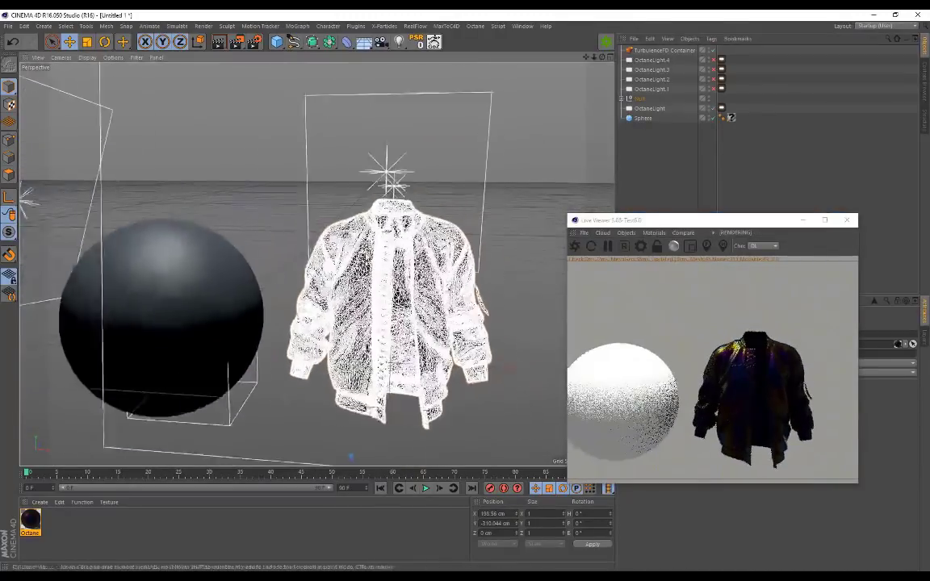
{"action": "scroll", "coordinate": [313, 244], "scroll_direction": "down", "scroll_amount": 2}
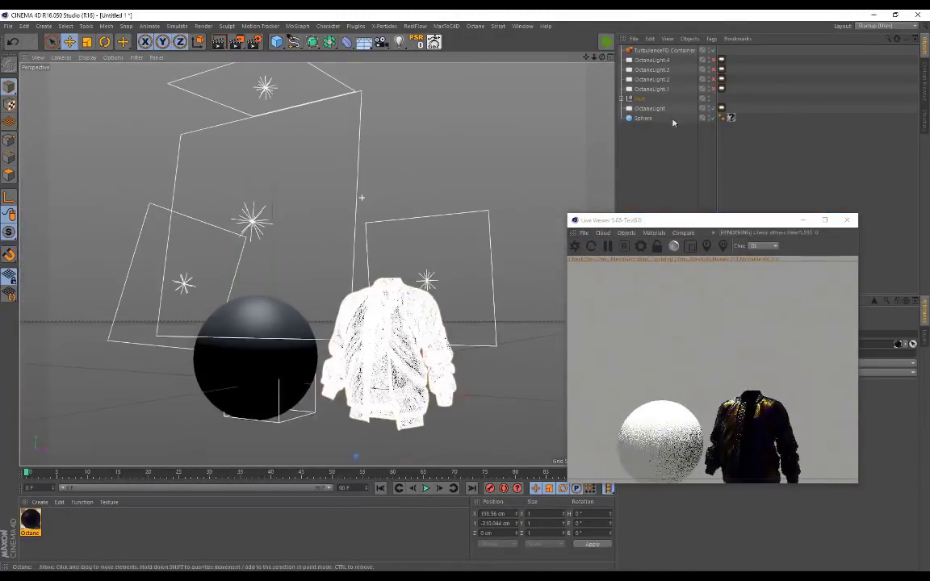
{"action": "left_click", "coordinate": [662, 110]}
{"action": "middle_click_drag", "start_coordinate": [509, 147], "coordinate": [505, 180], "text": "alt"}
{"action": "left_click_drag", "start_coordinate": [432, 141], "coordinate": [456, 205], "text": "alt"}
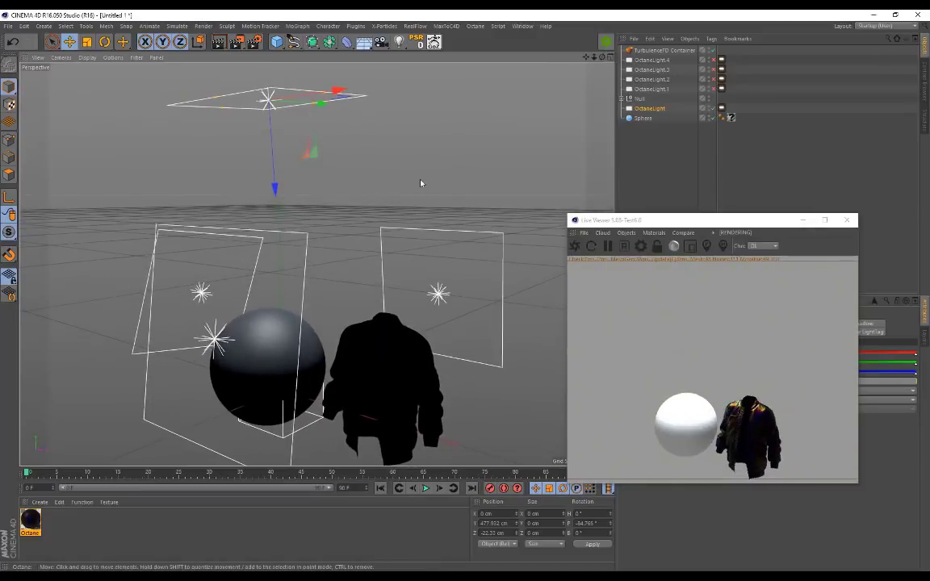
{"action": "middle_click_drag", "start_coordinate": [421, 184], "coordinate": [398, 169], "text": "alt"}
Step: Select and enable OctaneLight.1, the area light facing the front of the jacket
{"action": "left_click", "coordinate": [652, 90]}
{"action": "left_click", "coordinate": [713, 89]}
{"action": "left_click_drag", "start_coordinate": [319, 264], "coordinate": [396, 201], "text": "alt"}
{"action": "middle_click_drag", "start_coordinate": [397, 201], "coordinate": [356, 194], "text": "alt"}
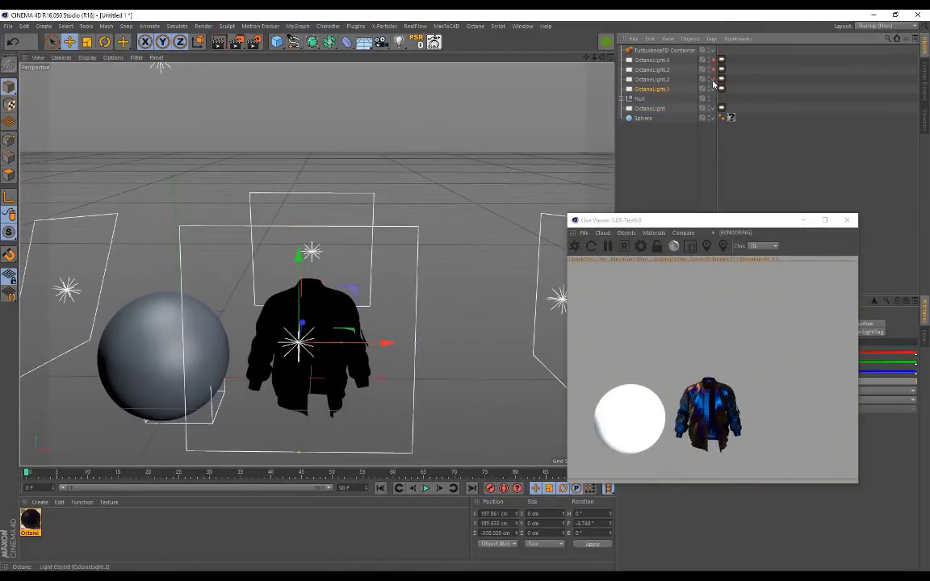
Step: Enable the remaining area lights, OctaneLight.2, OctaneLight.3 and OctaneLight.4, with the jacket framed up close
{"action": "left_click", "coordinate": [713, 79]}
{"action": "left_click_drag", "start_coordinate": [373, 179], "coordinate": [342, 164], "text": "alt"}
{"action": "scroll", "coordinate": [395, 355], "scroll_direction": "up", "scroll_amount": 4}
{"action": "scroll", "coordinate": [383, 373], "scroll_direction": "up", "scroll_amount": 2}
{"action": "left_click_drag", "start_coordinate": [384, 374], "coordinate": [342, 290], "text": "alt"}
{"action": "middle_click_drag", "start_coordinate": [343, 291], "coordinate": [411, 282], "text": "alt"}
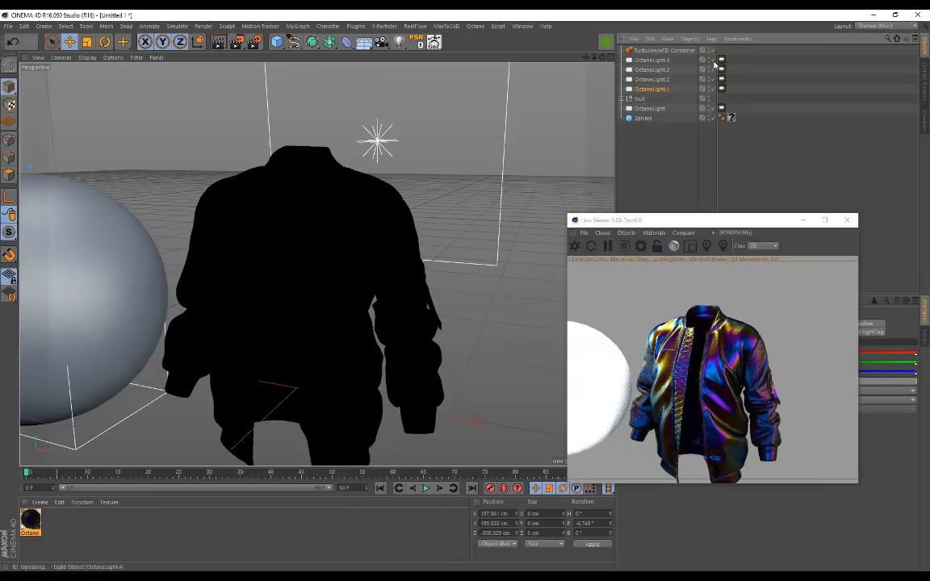
{"action": "left_click", "coordinate": [714, 61]}
{"action": "left_click_drag", "start_coordinate": [429, 298], "coordinate": [347, 193], "text": "alt"}
Step: Review the Camera visibility setting in the Octane light tag of OctaneLight.4
{"action": "left_click", "coordinate": [650, 70]}
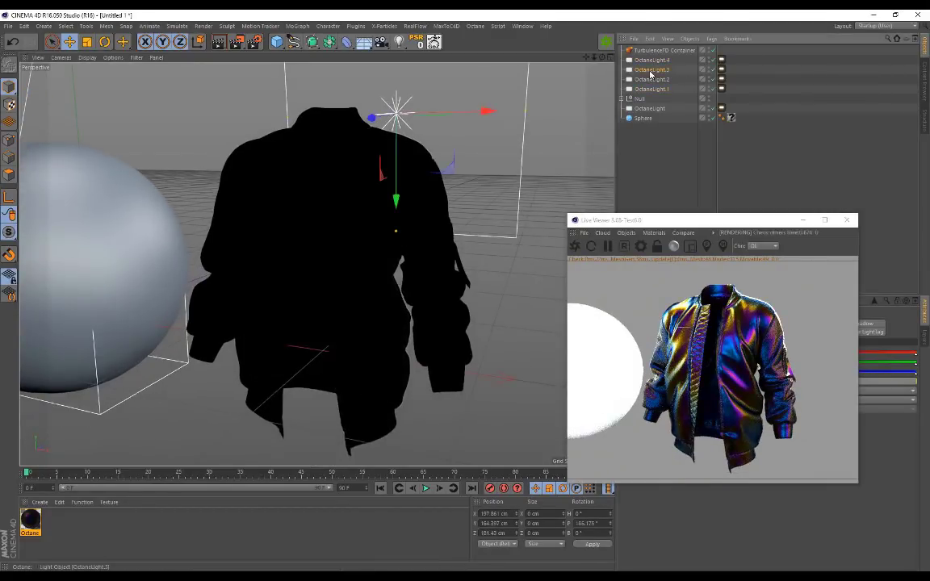
{"action": "scroll", "coordinate": [299, 192], "scroll_direction": "down", "scroll_amount": 4}
{"action": "middle_click_drag", "start_coordinate": [360, 160], "coordinate": [368, 209], "text": "alt"}
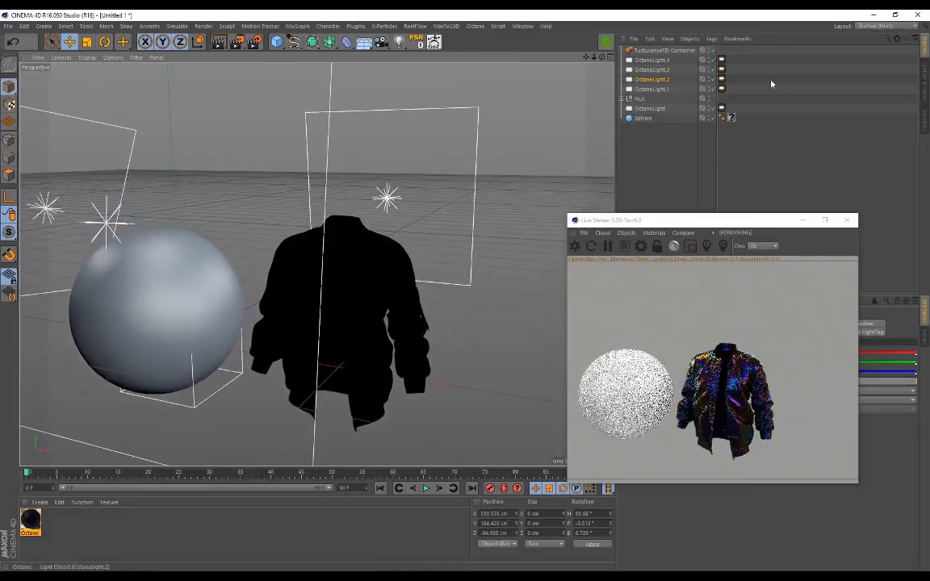
{"action": "left_click", "coordinate": [720, 60]}
{"action": "left_click_drag", "start_coordinate": [758, 221], "coordinate": [474, 168]}
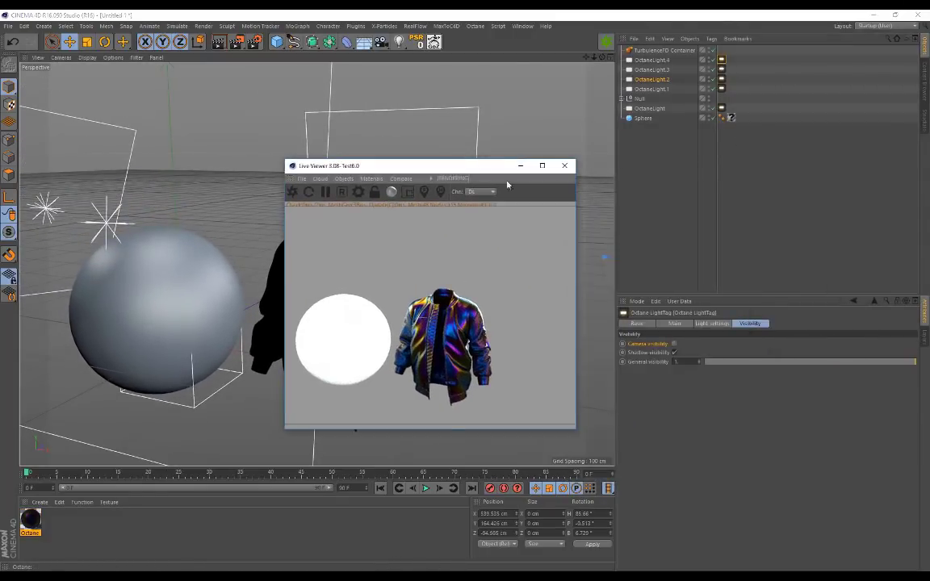
{"action": "left_click", "coordinate": [753, 326]}
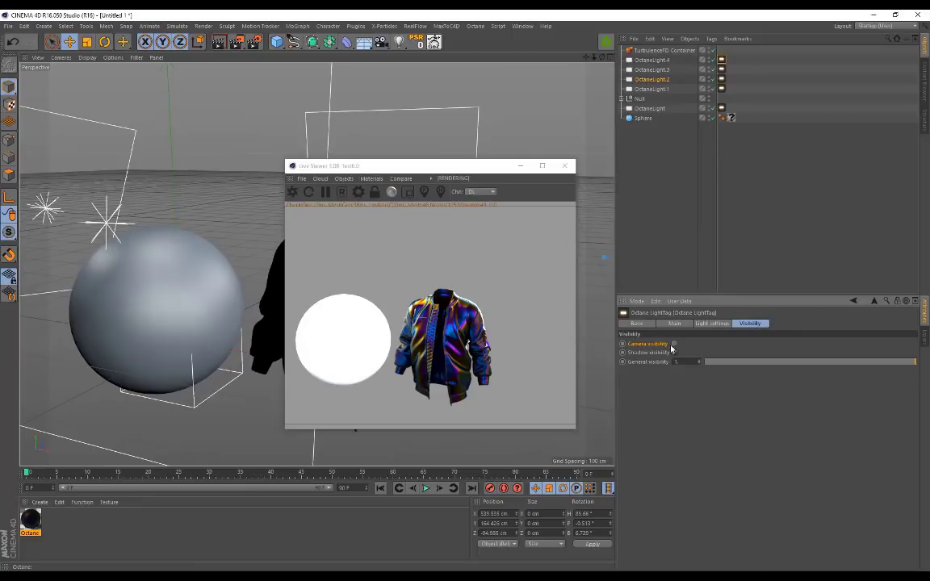
{"action": "left_click_drag", "start_coordinate": [387, 166], "coordinate": [604, 188]}
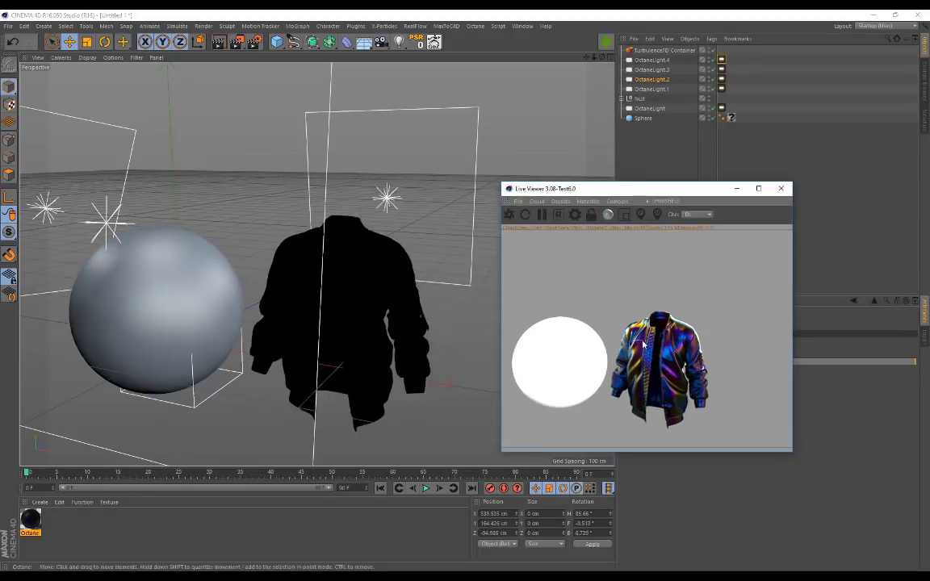
Step: Enlarge the Live Viewer beside the viewport and inspect the jacket's reflections from closer and frontal angles
{"action": "right_click_drag", "start_coordinate": [328, 290], "coordinate": [374, 209], "text": "alt"}
{"action": "left_click_drag", "start_coordinate": [374, 210], "coordinate": [350, 211], "text": "alt"}
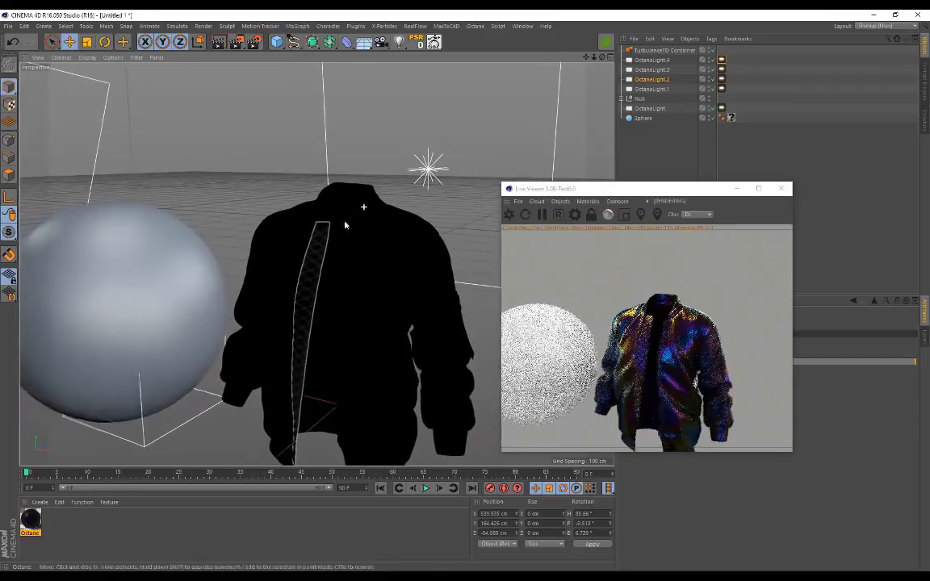
{"action": "middle_click_drag", "start_coordinate": [342, 248], "coordinate": [317, 183], "text": "alt"}
{"action": "right_click_drag", "start_coordinate": [317, 182], "coordinate": [347, 184], "text": "alt"}
{"action": "right_click_drag", "start_coordinate": [259, 182], "coordinate": [302, 185], "text": "alt"}
{"action": "left_click_drag", "start_coordinate": [246, 201], "coordinate": [272, 192], "text": "alt"}
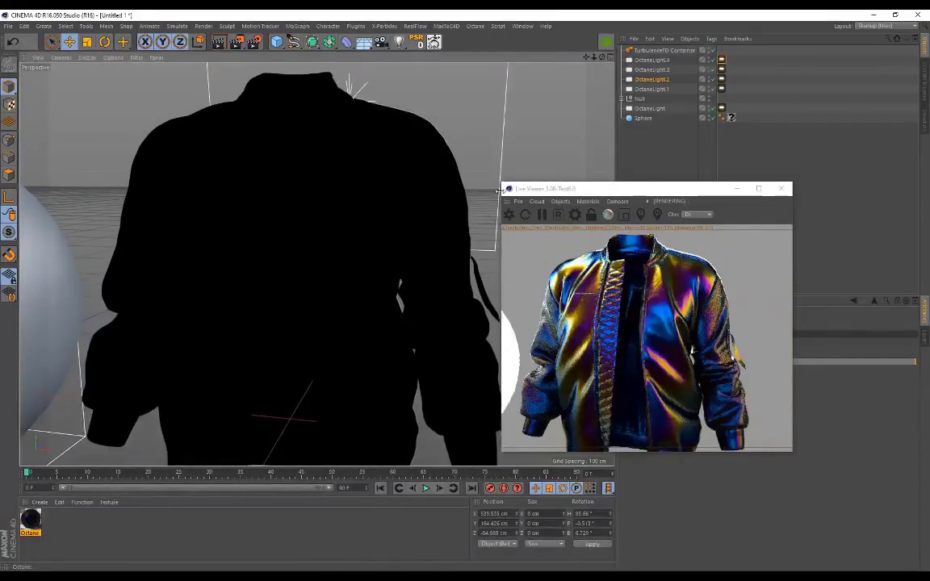
{"action": "left_click_drag", "start_coordinate": [499, 191], "coordinate": [333, 103]}
{"action": "left_click_drag", "start_coordinate": [165, 185], "coordinate": [243, 183], "text": "alt"}
{"action": "left_click_drag", "start_coordinate": [572, 108], "coordinate": [724, 162]}
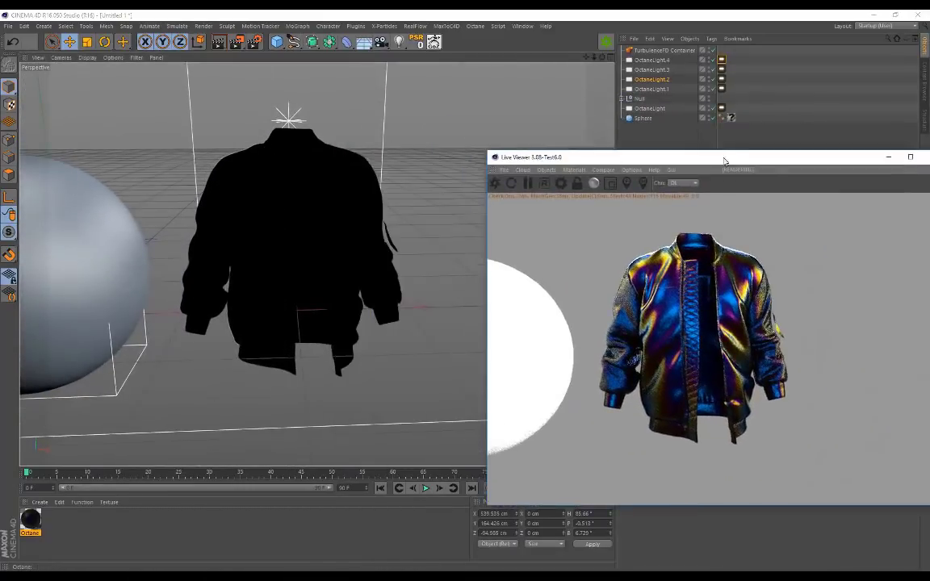
Step: Move the overhead OctaneLight along X to about 227 cm so it sits above the jacket
{"action": "left_click_drag", "start_coordinate": [359, 173], "coordinate": [285, 135], "text": "alt"}
{"action": "left_click_drag", "start_coordinate": [280, 80], "coordinate": [413, 112]}
{"action": "left_click_drag", "start_coordinate": [381, 150], "coordinate": [307, 183], "text": "alt"}
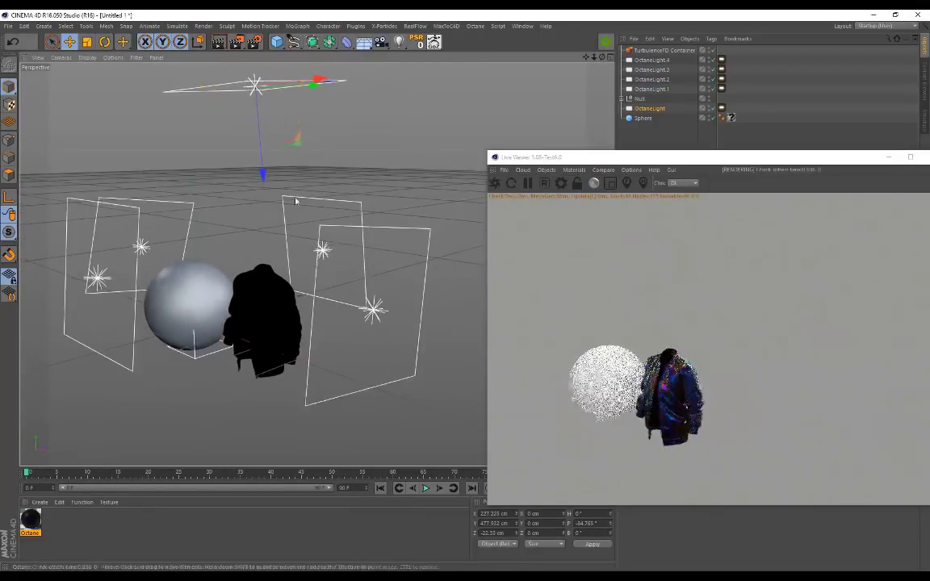
{"action": "scroll", "coordinate": [241, 319], "scroll_direction": "up", "scroll_amount": 5}
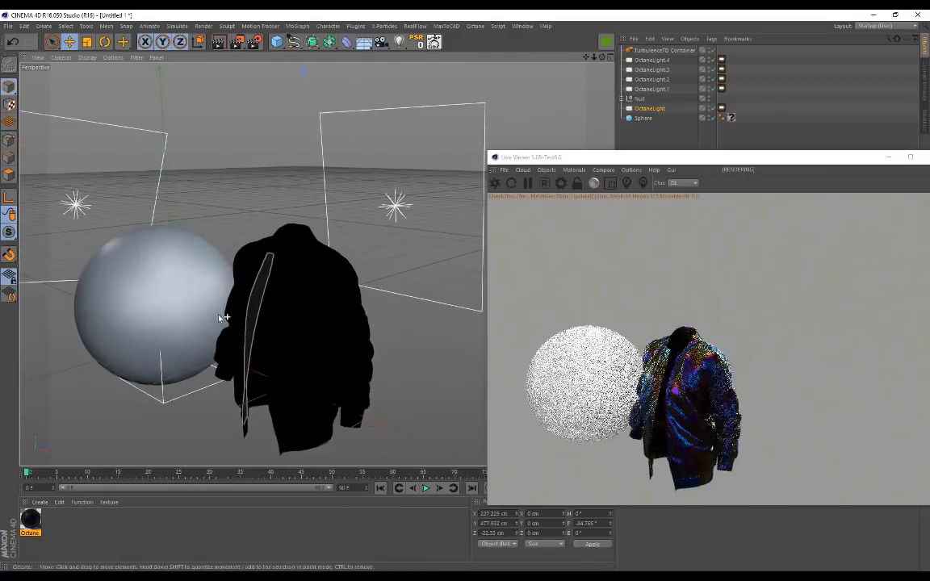
{"action": "scroll", "coordinate": [289, 262], "scroll_direction": "down", "scroll_amount": 1}
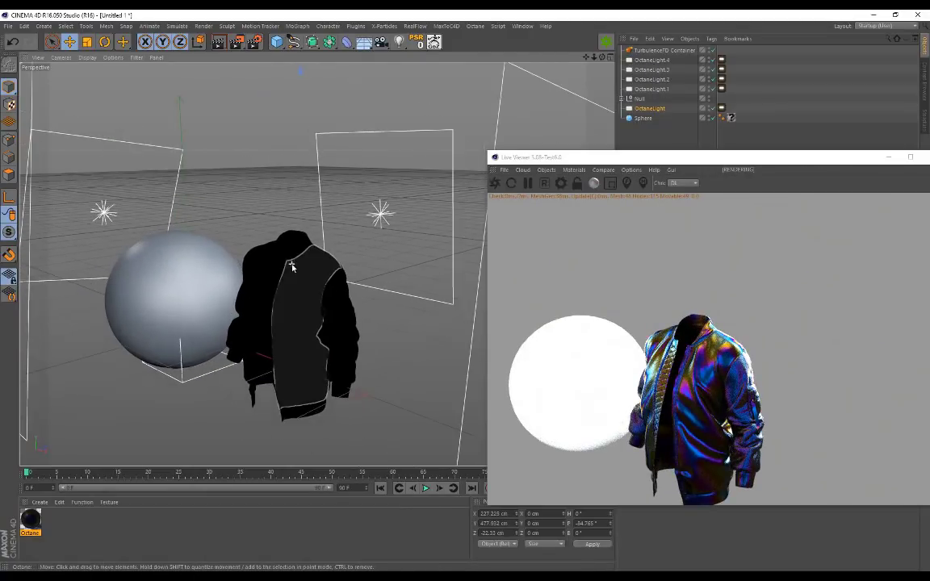
Step: Open the jacket's Octane material with the jacket framed closer and set its Diffuse color to a very dark blue with a hue of 241°
{"action": "scroll", "coordinate": [288, 305], "scroll_direction": "up", "scroll_amount": 2}
{"action": "left_click_drag", "start_coordinate": [304, 277], "coordinate": [326, 279], "text": "alt"}
{"action": "right_click_drag", "start_coordinate": [326, 278], "coordinate": [275, 271], "text": "alt"}
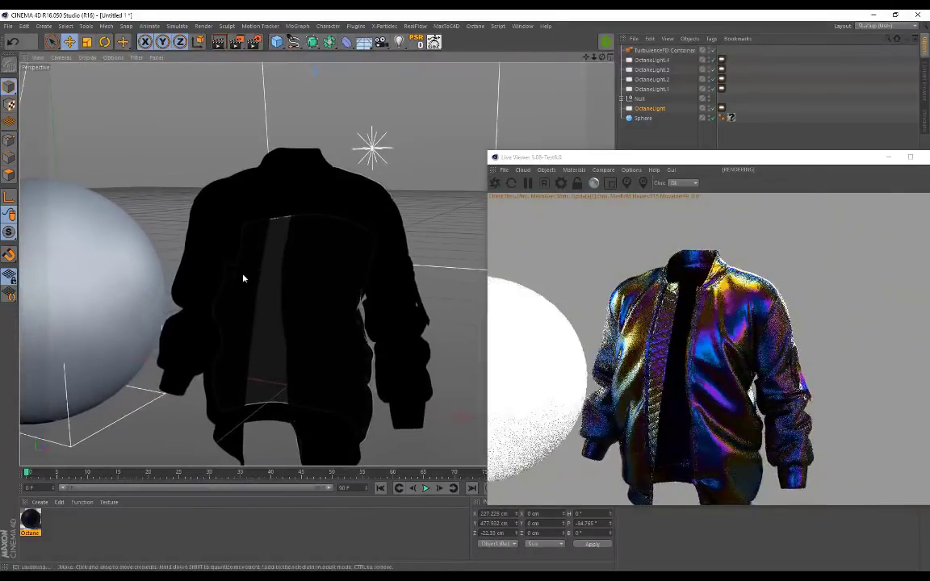
{"action": "middle_click_drag", "start_coordinate": [238, 284], "coordinate": [268, 268], "text": "alt"}
{"action": "scroll", "coordinate": [288, 270], "scroll_direction": "up", "scroll_amount": 1}
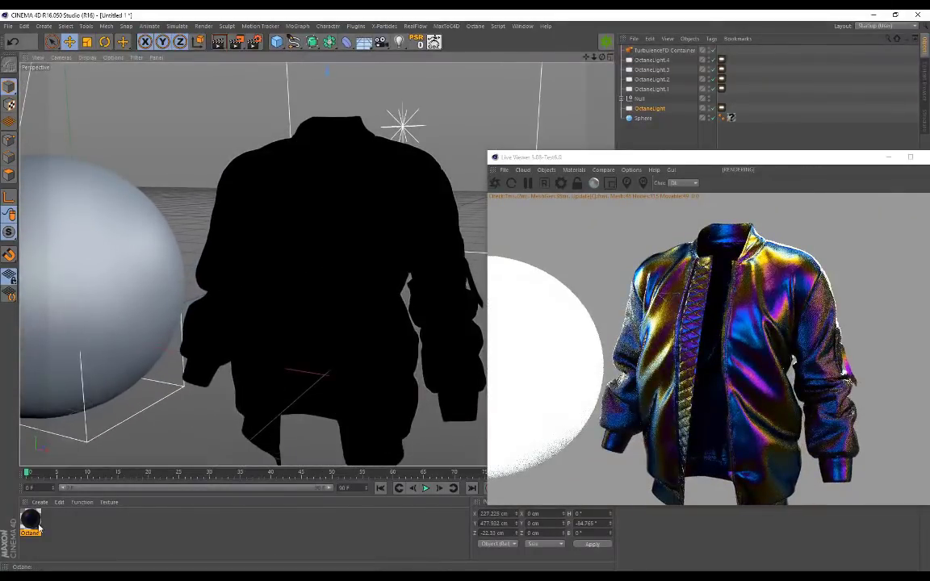
{"action": "double_click", "coordinate": [32, 519]}
{"action": "left_click", "coordinate": [164, 209]}
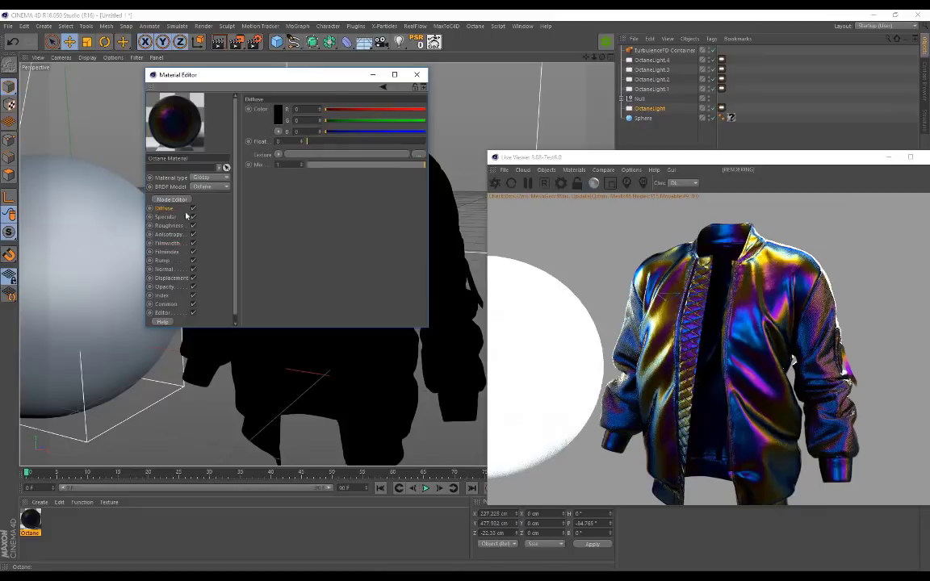
{"action": "left_click", "coordinate": [277, 114]}
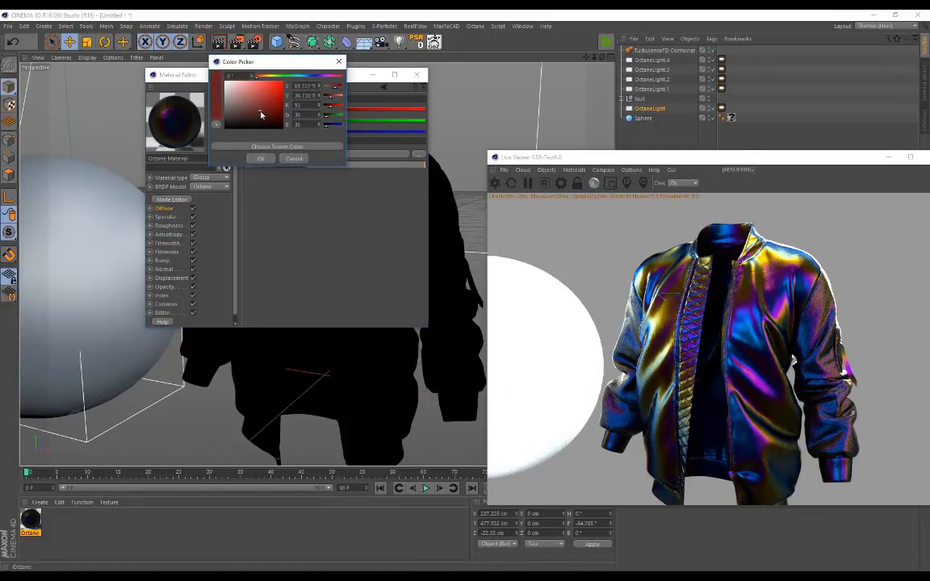
{"action": "left_click", "coordinate": [313, 77]}
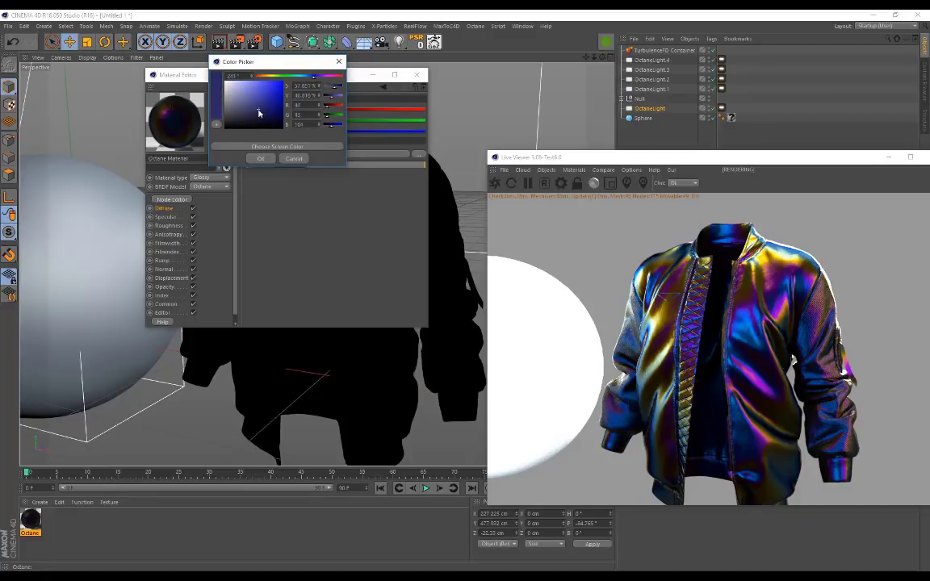
{"action": "left_click", "coordinate": [260, 158]}
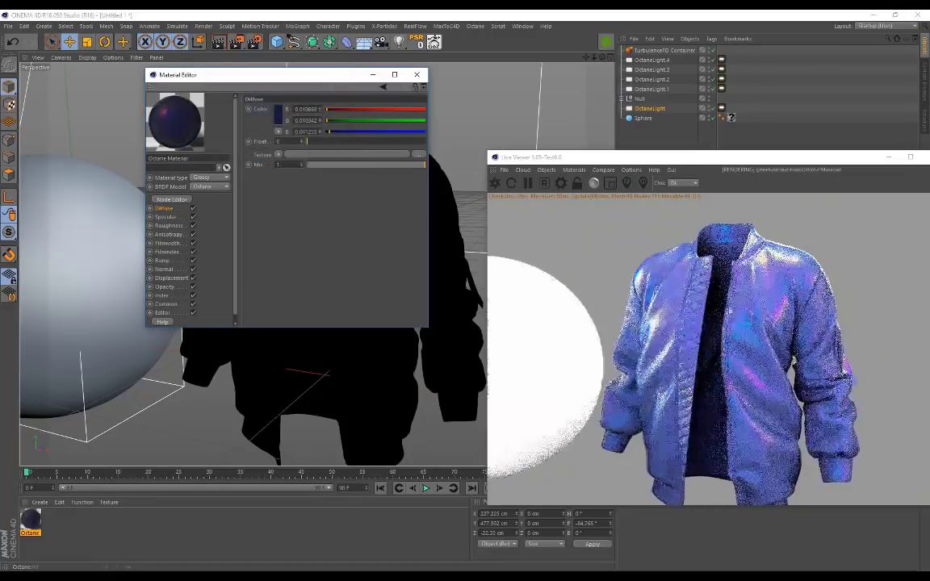
{"action": "left_click", "coordinate": [278, 117]}
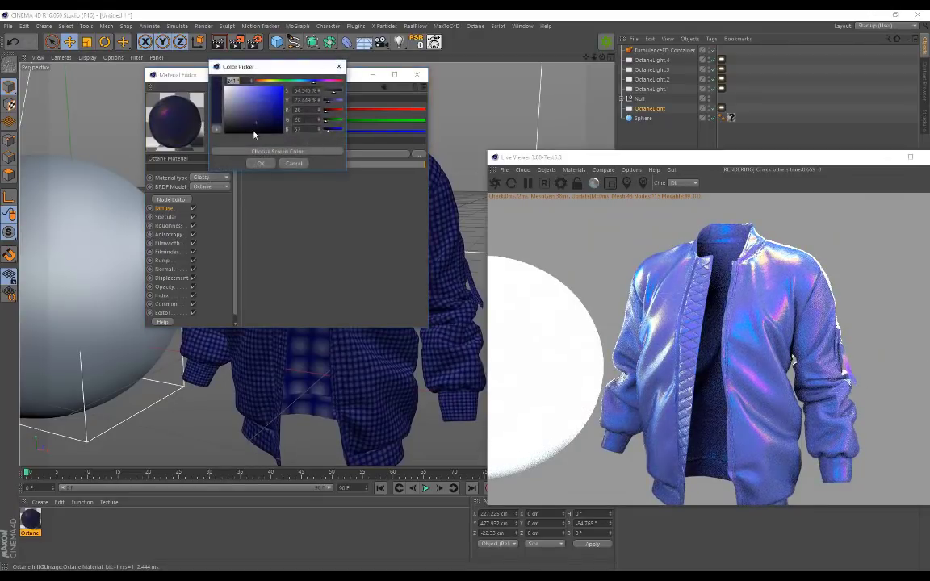
{"action": "left_click", "coordinate": [261, 164]}
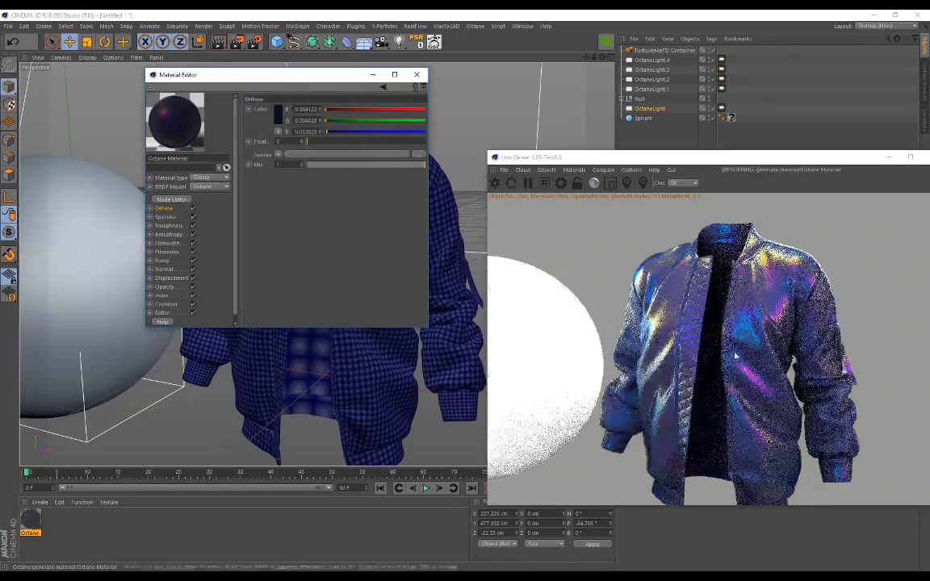
Step: Change the material's Diffuse color to a dark red with a hue of 0° and R at about 0.028
{"action": "left_click", "coordinate": [275, 121]}
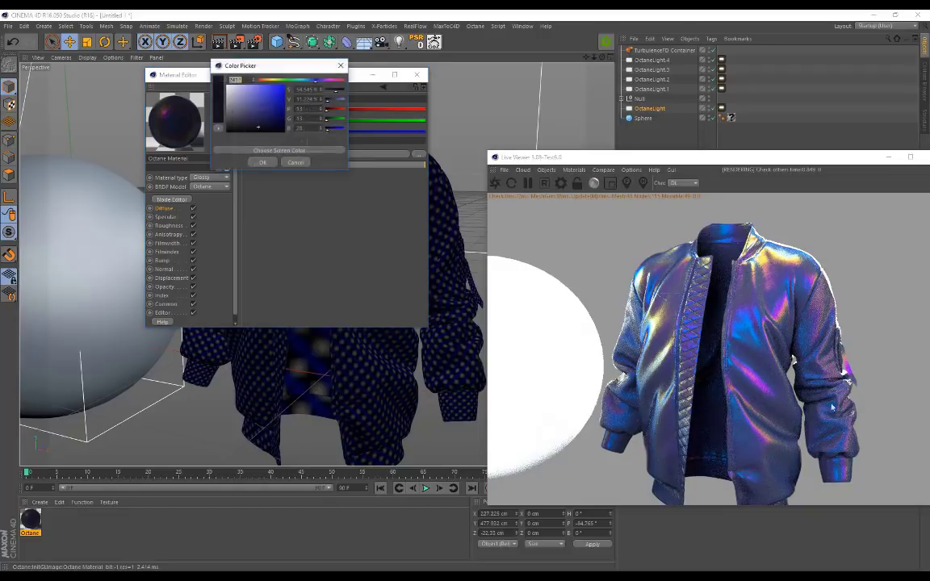
{"action": "left_click_drag", "start_coordinate": [282, 81], "coordinate": [253, 80]}
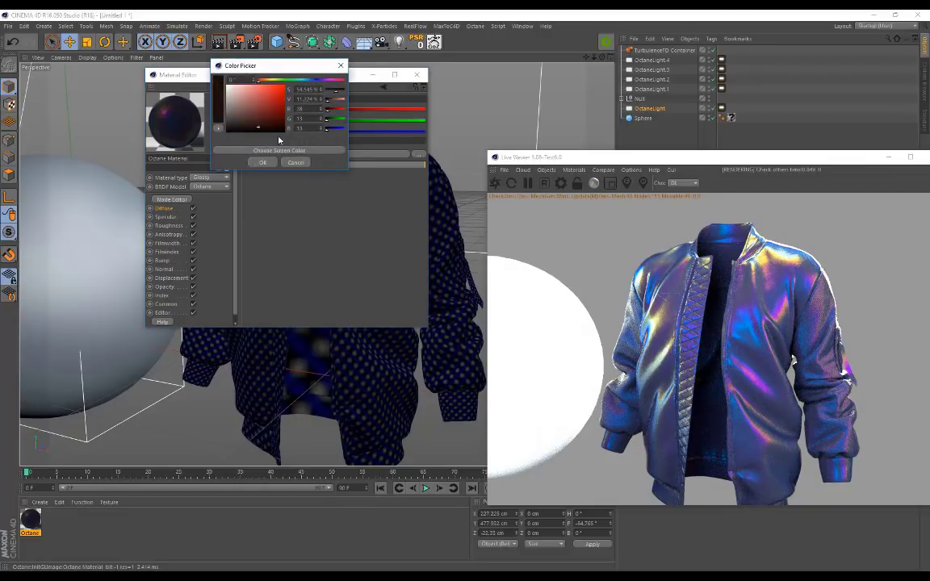
{"action": "left_click", "coordinate": [262, 163]}
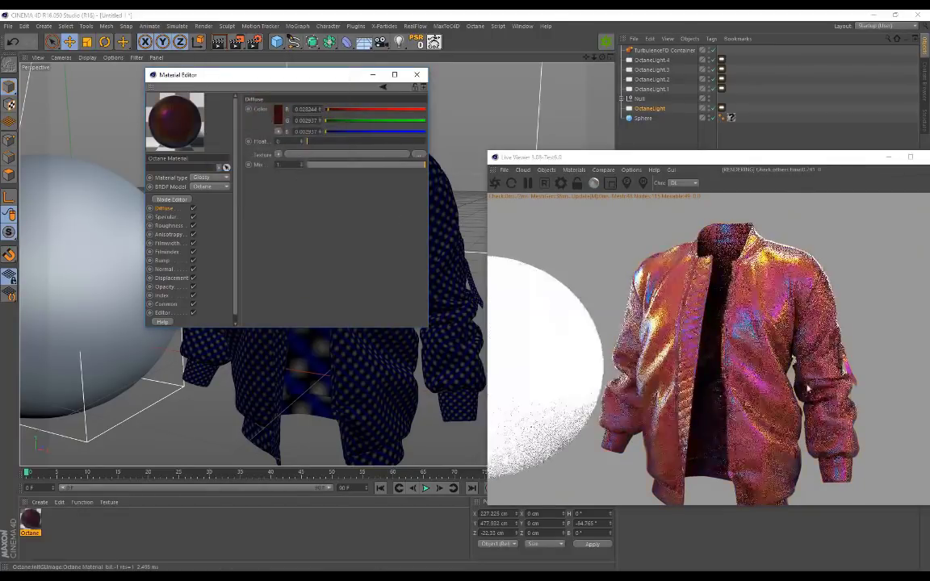
Step: View the jacket from a slightly different angle and change the Diffuse color to teal with a hue of 184°
{"action": "left_click_drag", "start_coordinate": [224, 426], "coordinate": [249, 365], "text": "alt"}
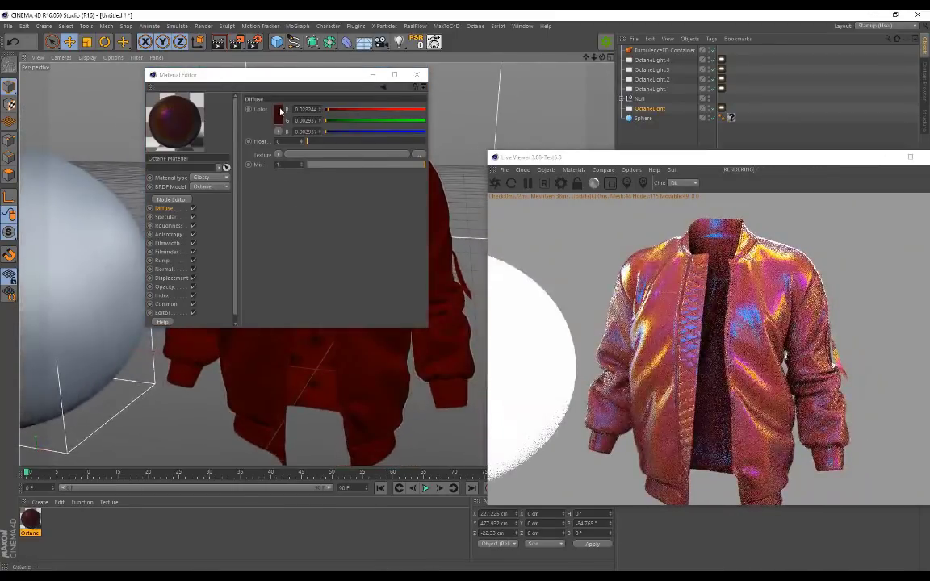
{"action": "left_click", "coordinate": [278, 111]}
{"action": "left_click", "coordinate": [301, 71]}
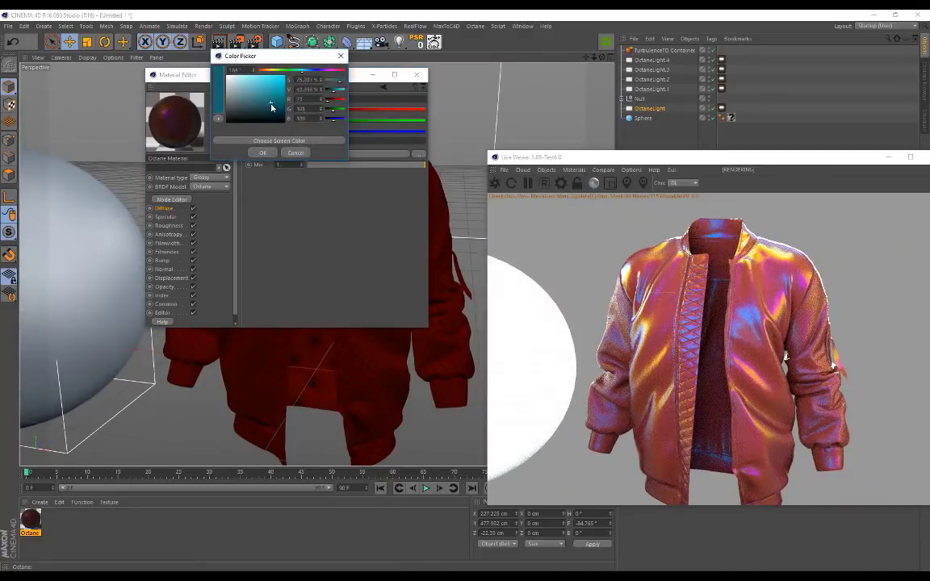
{"action": "left_click", "coordinate": [264, 153]}
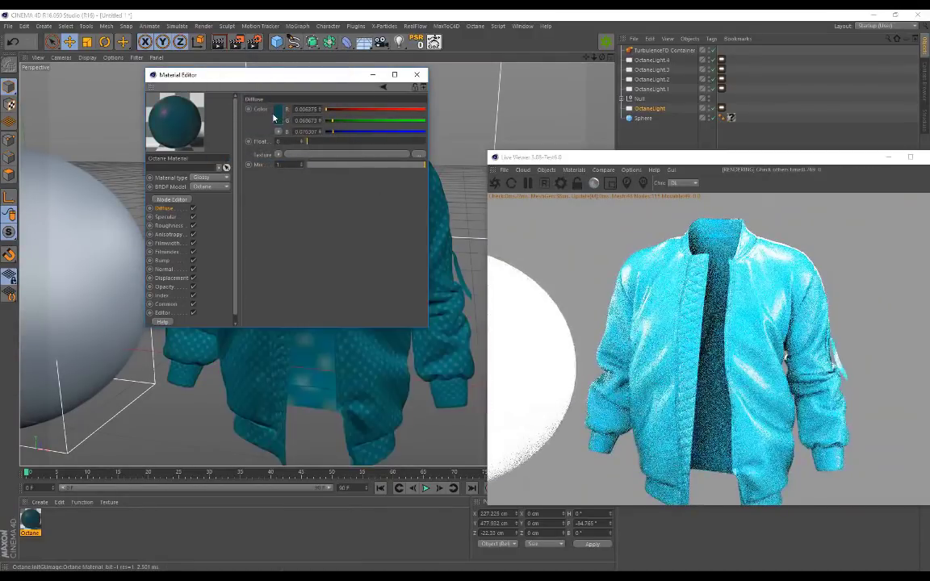
Step: Set the Diffuse color to a dark violet-blue with a hue of 247° and inspect the jacket's back and front
{"action": "left_click", "coordinate": [281, 118]}
{"action": "left_click", "coordinate": [320, 80]}
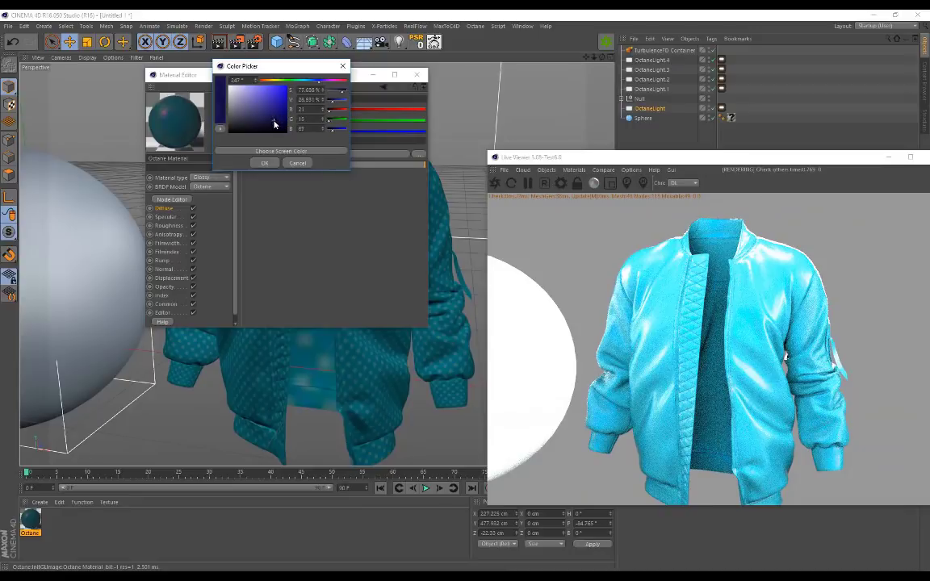
{"action": "left_click", "coordinate": [270, 164]}
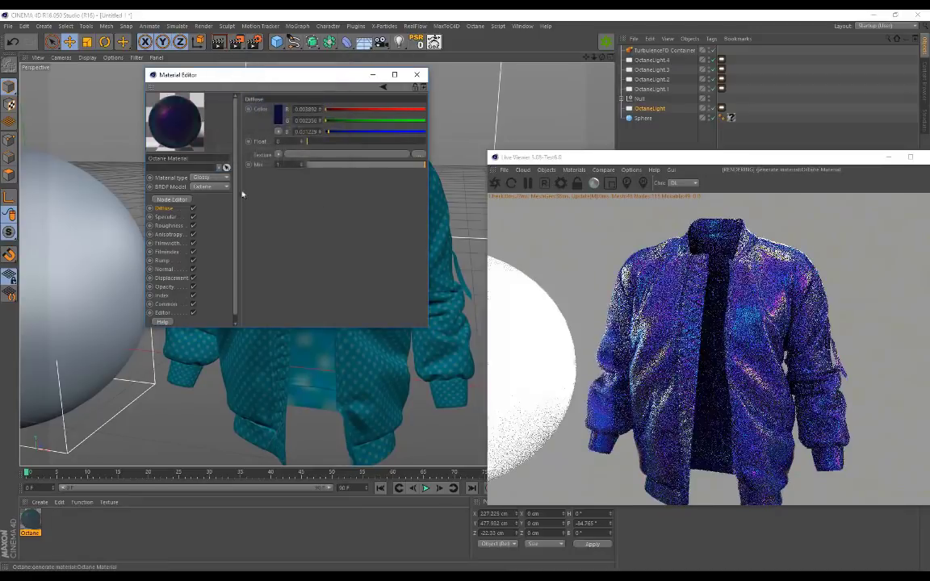
{"action": "left_click_drag", "start_coordinate": [249, 422], "coordinate": [162, 416], "text": "alt"}
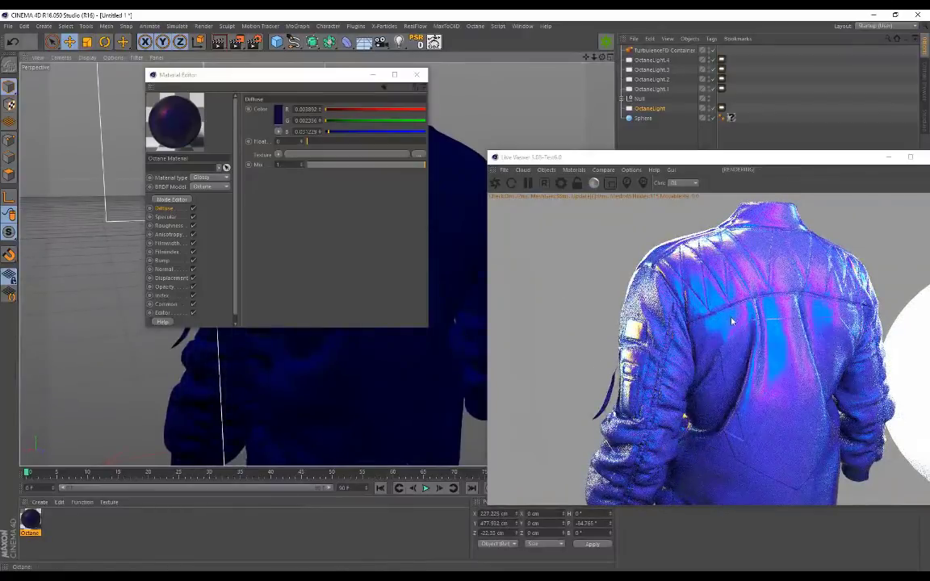
{"action": "left_click_drag", "start_coordinate": [171, 364], "coordinate": [323, 378], "text": "alt"}
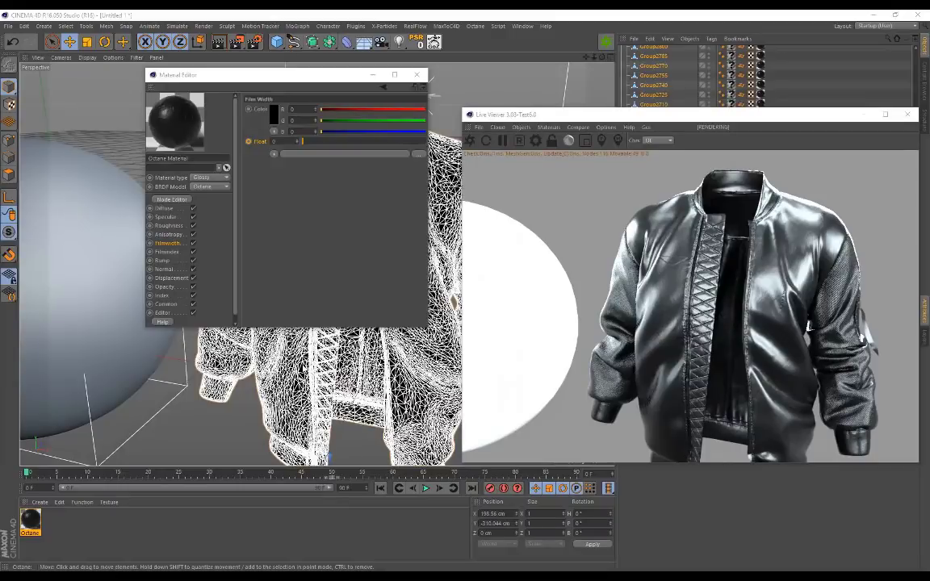
Step: Keyframe the material's Film Width Float from 0 at frame 0 to 1 at frame 50
{"action": "left_click_drag", "start_coordinate": [230, 411], "coordinate": [217, 343], "text": "alt"}
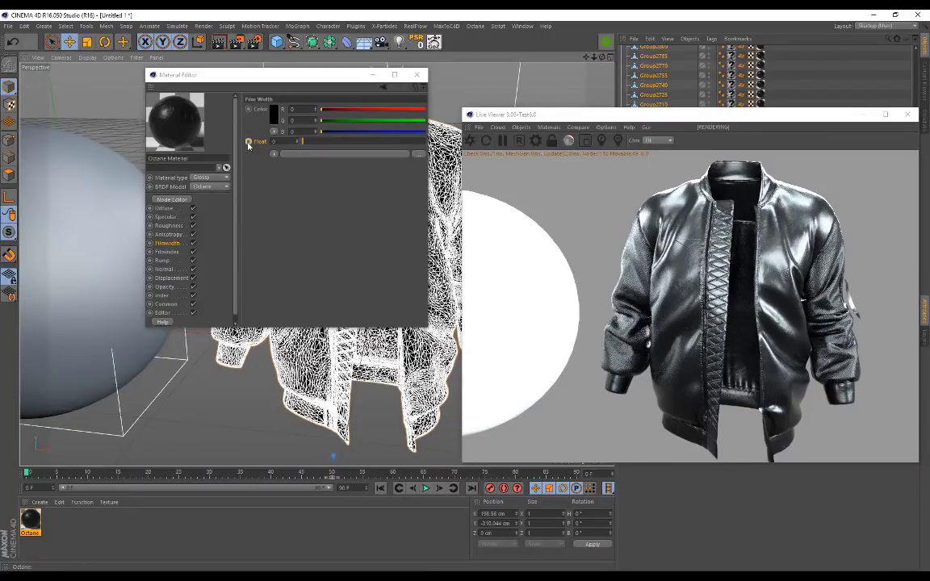
{"action": "left_click", "coordinate": [248, 141], "text": "ctrl"}
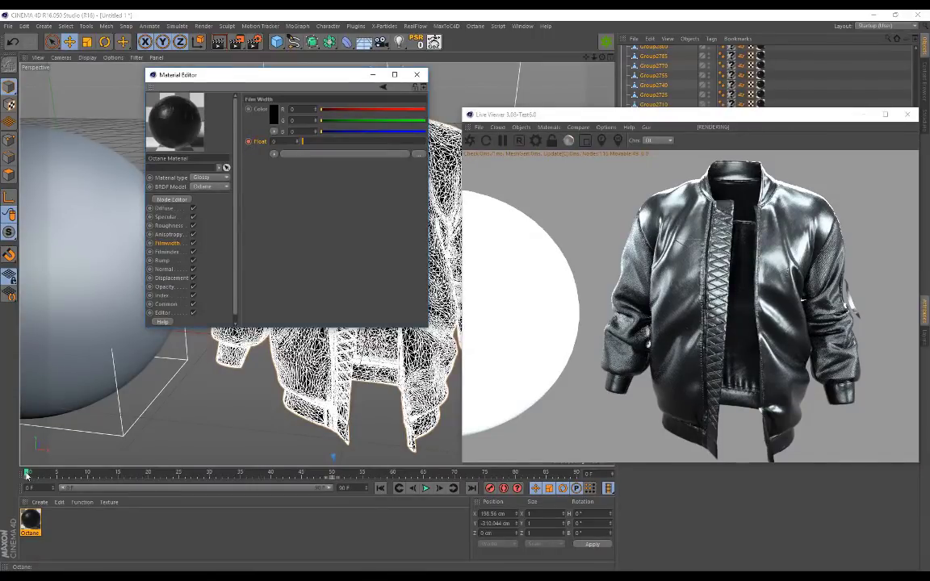
{"action": "left_click_drag", "start_coordinate": [27, 476], "coordinate": [276, 473]}
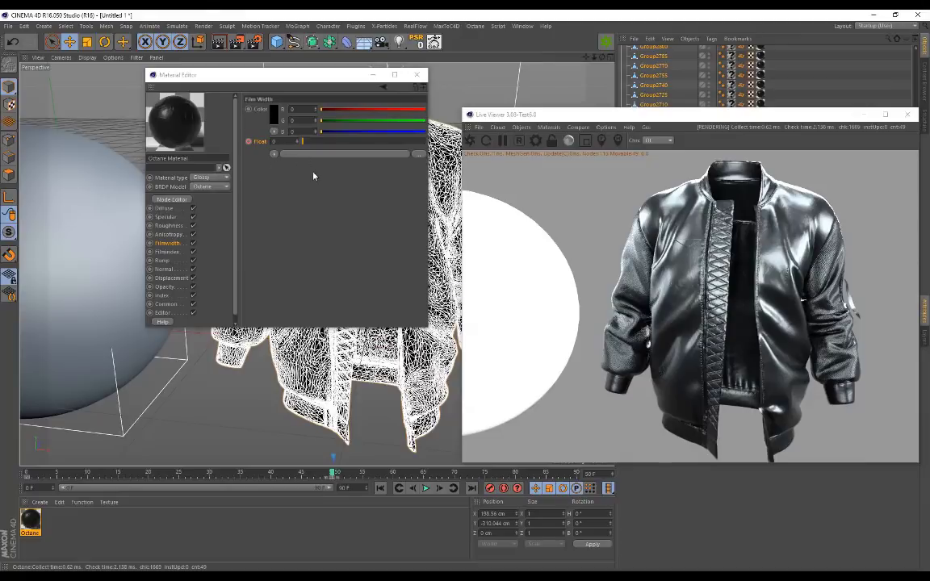
{"action": "left_click_drag", "start_coordinate": [312, 142], "coordinate": [423, 142]}
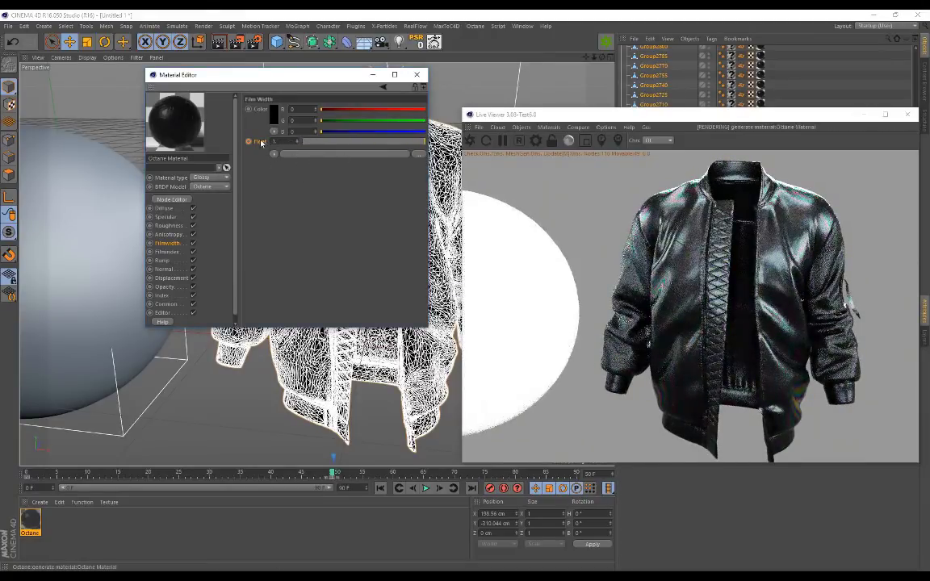
Step: Play the film width animation, stop it near frame 39, and scrub back to frame 0 while viewing the jacket up close
{"action": "left_click", "coordinate": [426, 488]}
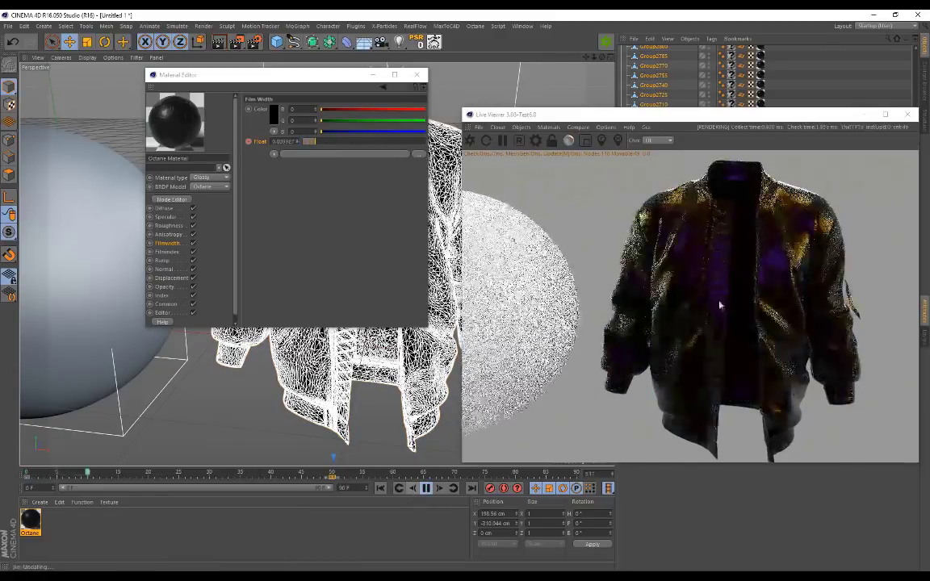
{"action": "left_click", "coordinate": [426, 487]}
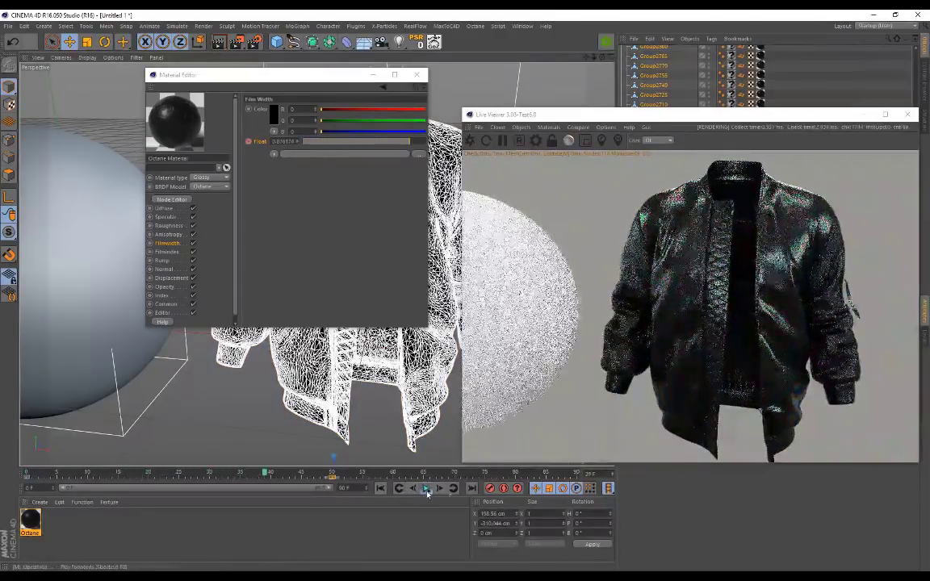
{"action": "mouse_move", "coordinate": [264, 477]}
{"action": "left_mouse_down"}
{"action": "mouse_move", "coordinate": [295, 477]}
{"action": "mouse_move", "coordinate": [96, 476]}
{"action": "mouse_move", "coordinate": [263, 484]}
{"action": "left_mouse_up"}
{"action": "left_click", "coordinate": [264, 477]}
{"action": "scroll", "coordinate": [265, 373], "scroll_direction": "up", "scroll_amount": 3}
{"action": "middle_click_drag", "start_coordinate": [265, 373], "coordinate": [207, 434], "text": "alt"}
{"action": "left_click_drag", "start_coordinate": [269, 477], "coordinate": [14, 456]}
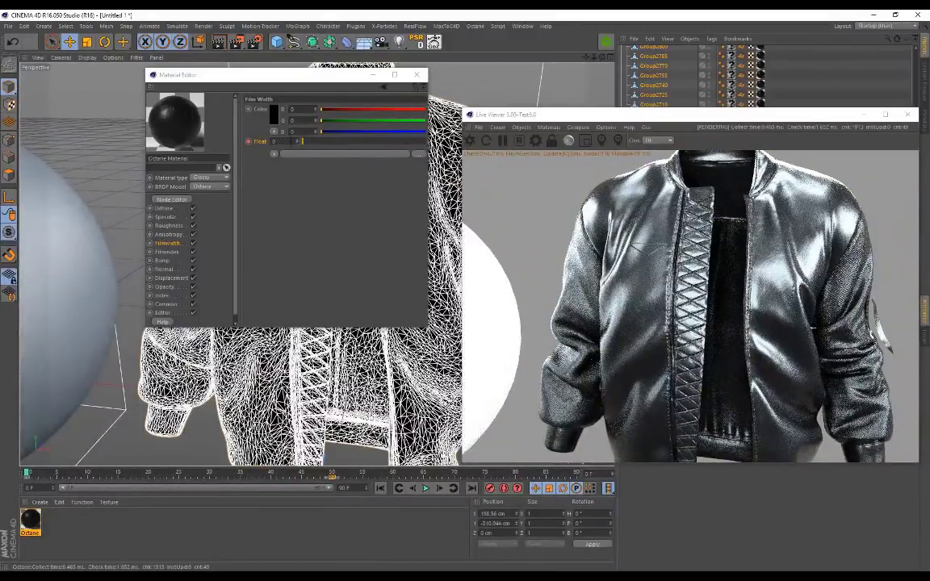
Step: Set the Film Width Float to about 0.278 at frame 0 and view the whole jacket from a more frontal angle
{"action": "left_click_drag", "start_coordinate": [311, 143], "coordinate": [340, 146]}
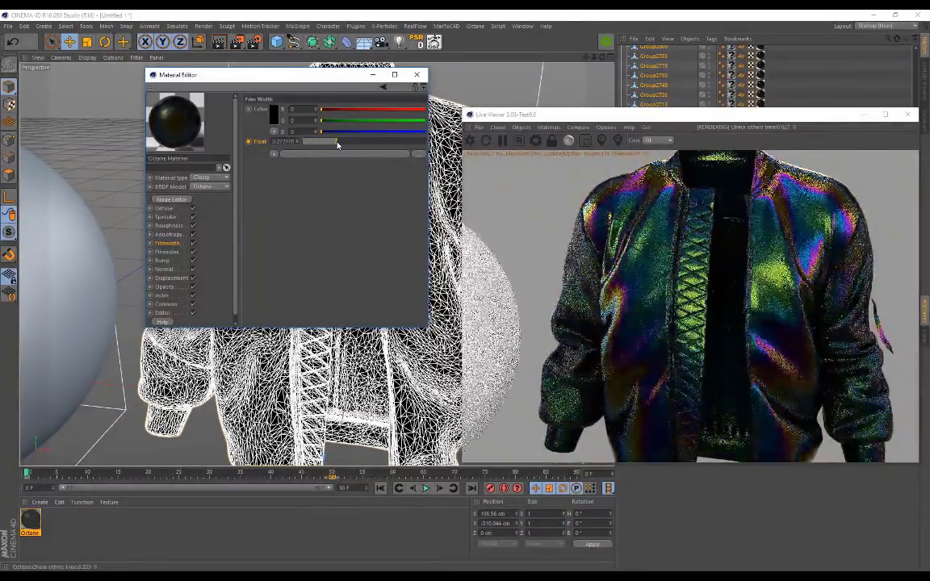
{"action": "right_click_drag", "start_coordinate": [242, 355], "coordinate": [206, 355], "text": "alt"}
{"action": "left_click_drag", "start_coordinate": [205, 387], "coordinate": [245, 374], "text": "alt"}
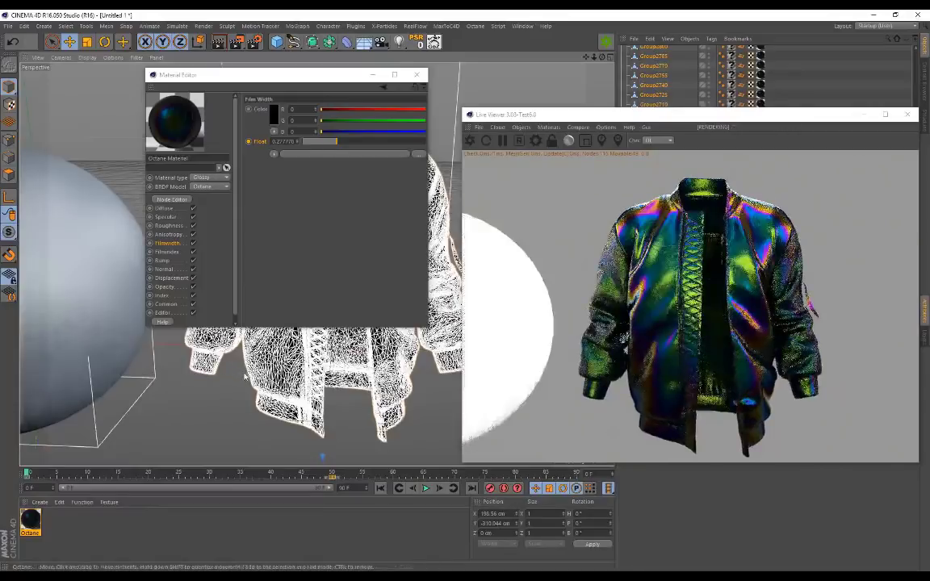